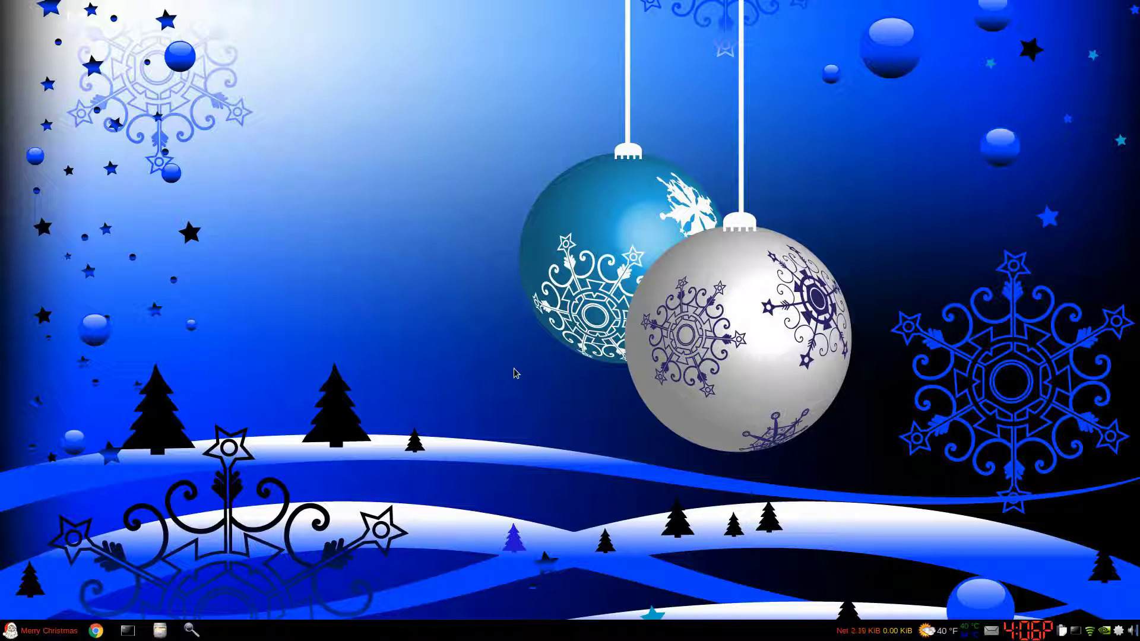
Open the home folder in the file manager, nudge its window lower, then close it
{"action": "key", "text": "super"}
{"action": "left_click", "coordinate": [142, 391]}
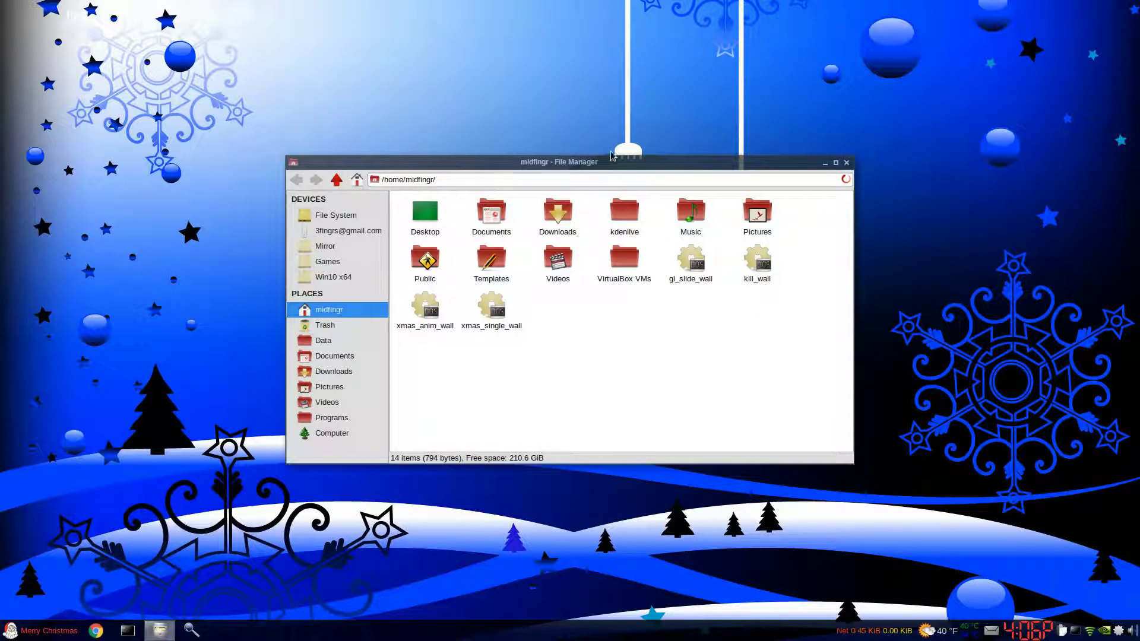
{"action": "left_click_drag", "start_coordinate": [615, 167], "coordinate": [514, 201]}
{"action": "left_click", "coordinate": [746, 197]}
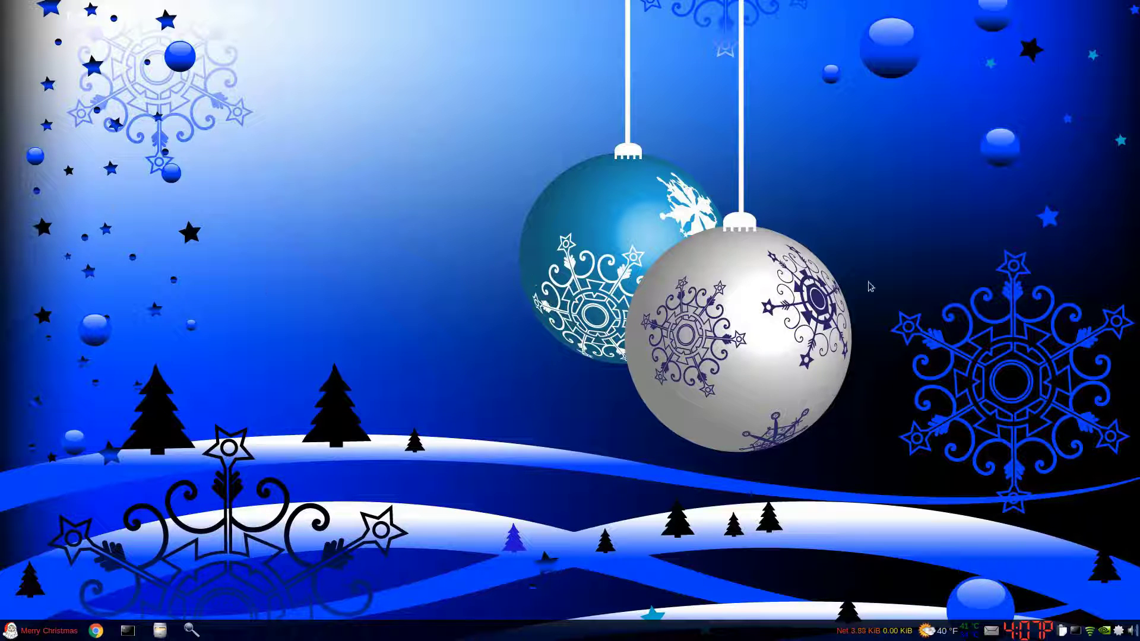
Open Desktop Settings from the desktop menu, keep the colour black and set Style to None
{"action": "right_click", "coordinate": [372, 204]}
{"action": "left_click", "coordinate": [285, 239]}
{"action": "right_click", "coordinate": [414, 263]}
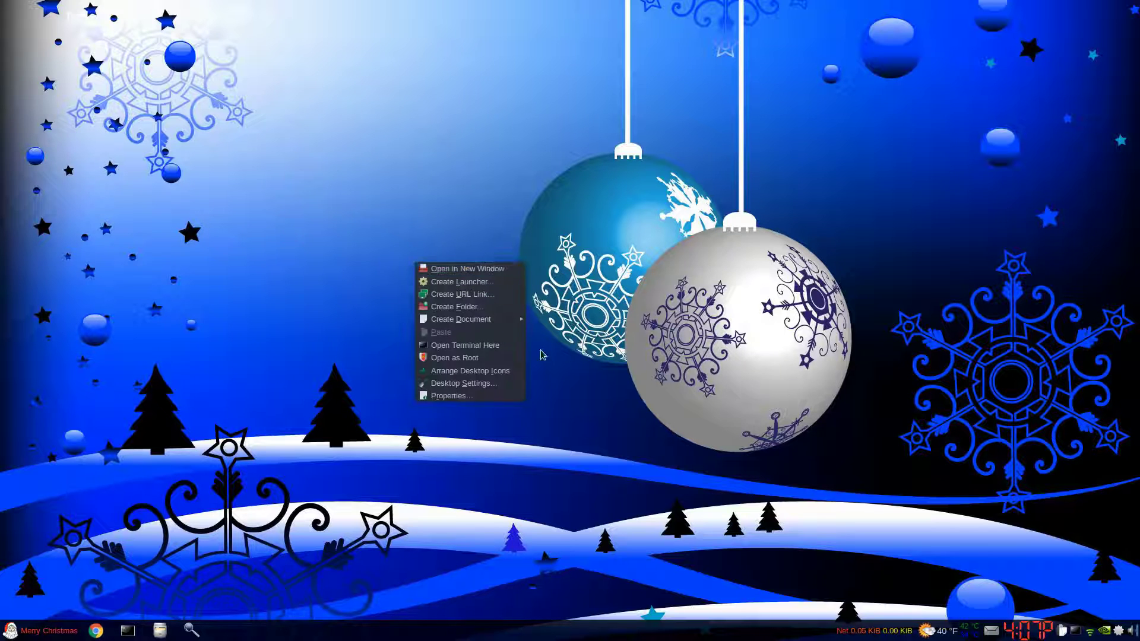
{"action": "left_click", "coordinate": [508, 384]}
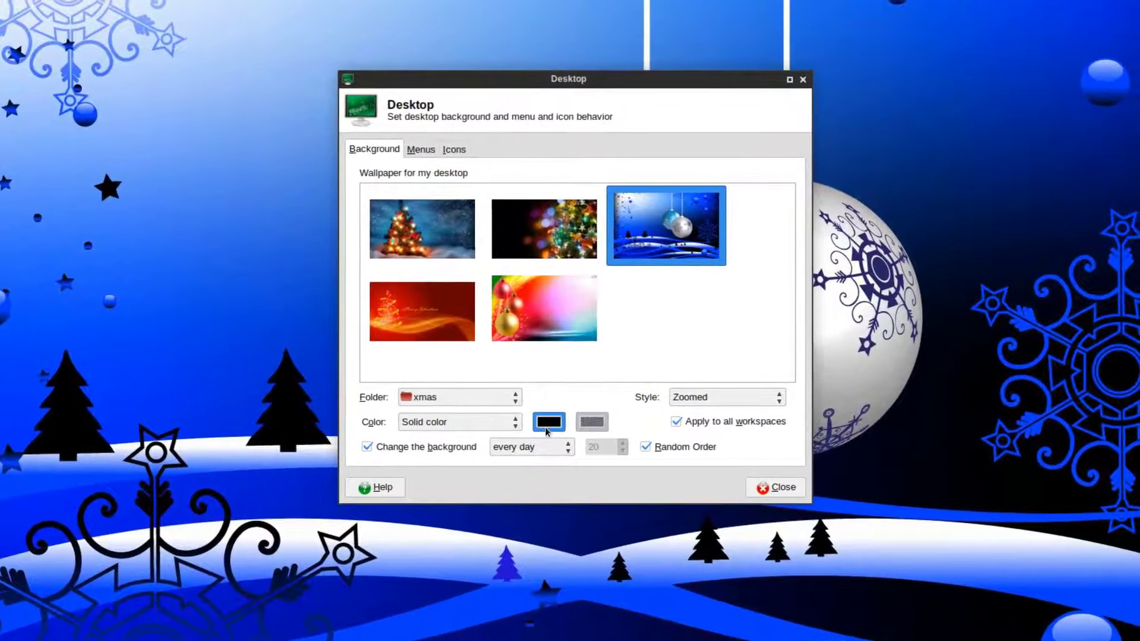
{"action": "left_click", "coordinate": [548, 422]}
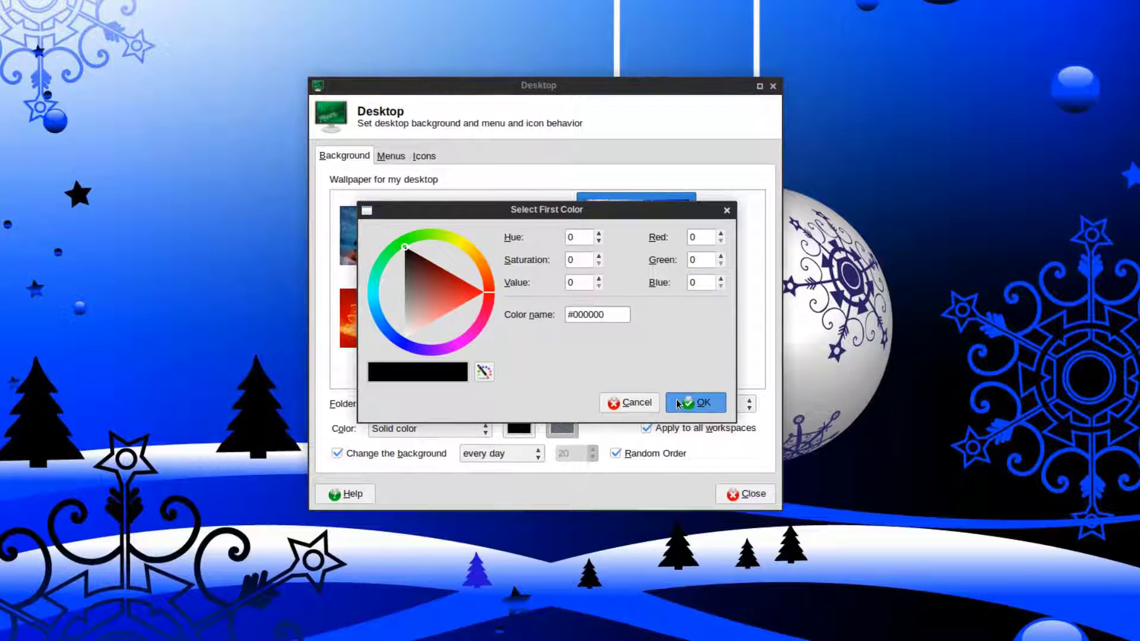
{"action": "left_click", "coordinate": [676, 402]}
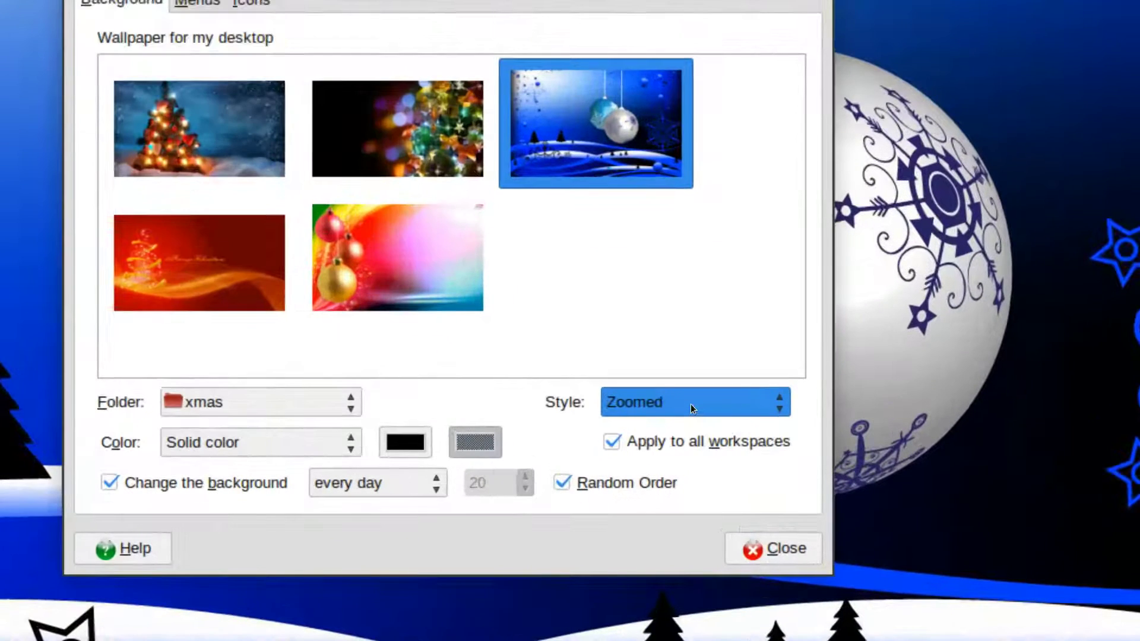
{"action": "left_click", "coordinate": [689, 403]}
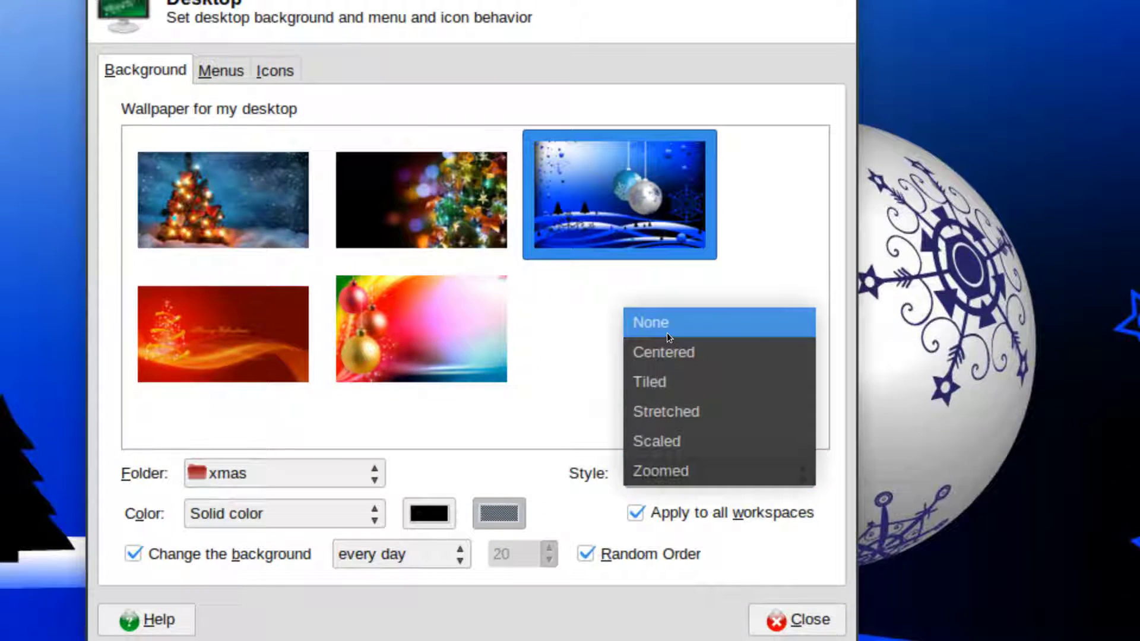
{"action": "left_click", "coordinate": [667, 336]}
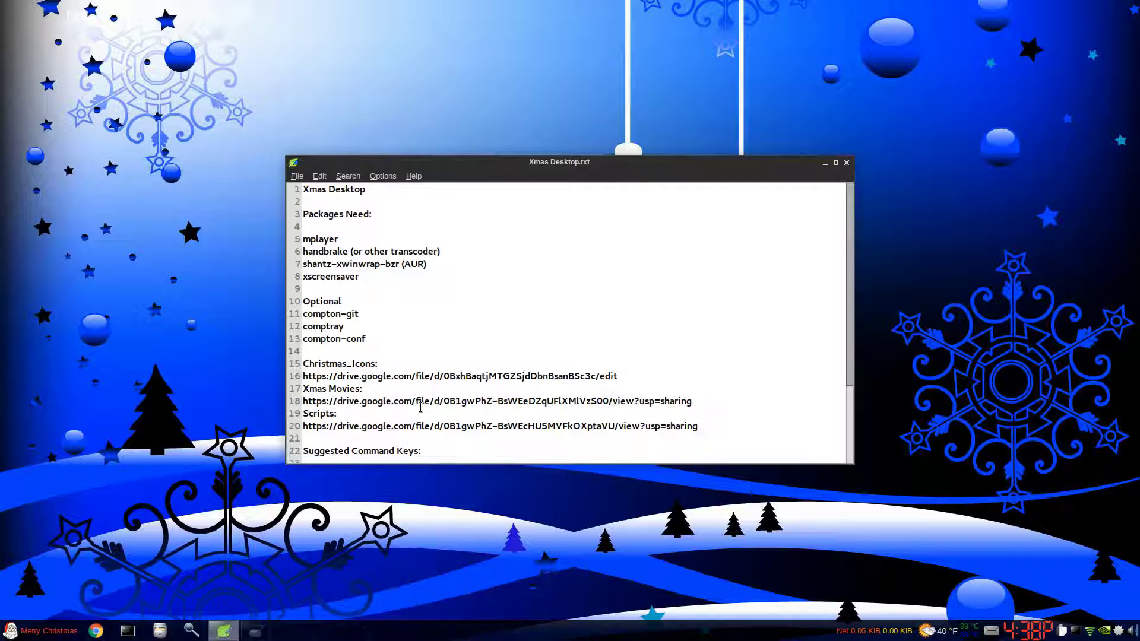
Scroll through Xmas Desktop.txt to read the package list, download links and suggested command keys
{"action": "scroll", "coordinate": [612, 385], "scroll_direction": "down", "scroll_amount": 1}
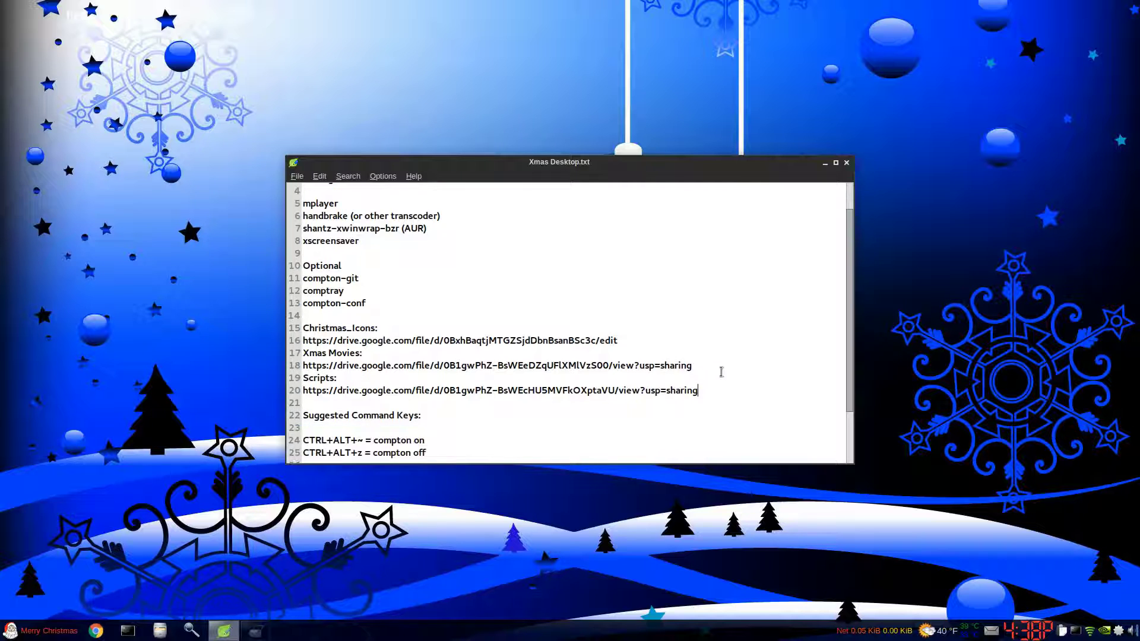
{"action": "scroll", "coordinate": [716, 391], "scroll_direction": "down", "scroll_amount": 2}
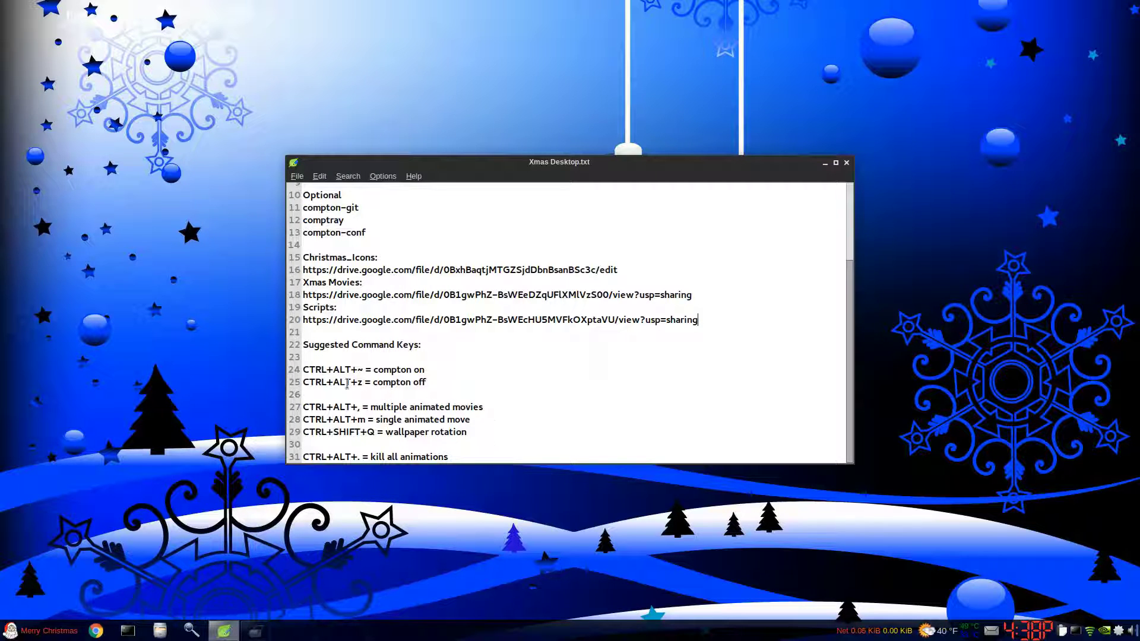
{"action": "scroll", "coordinate": [628, 386], "scroll_direction": "up", "scroll_amount": 3}
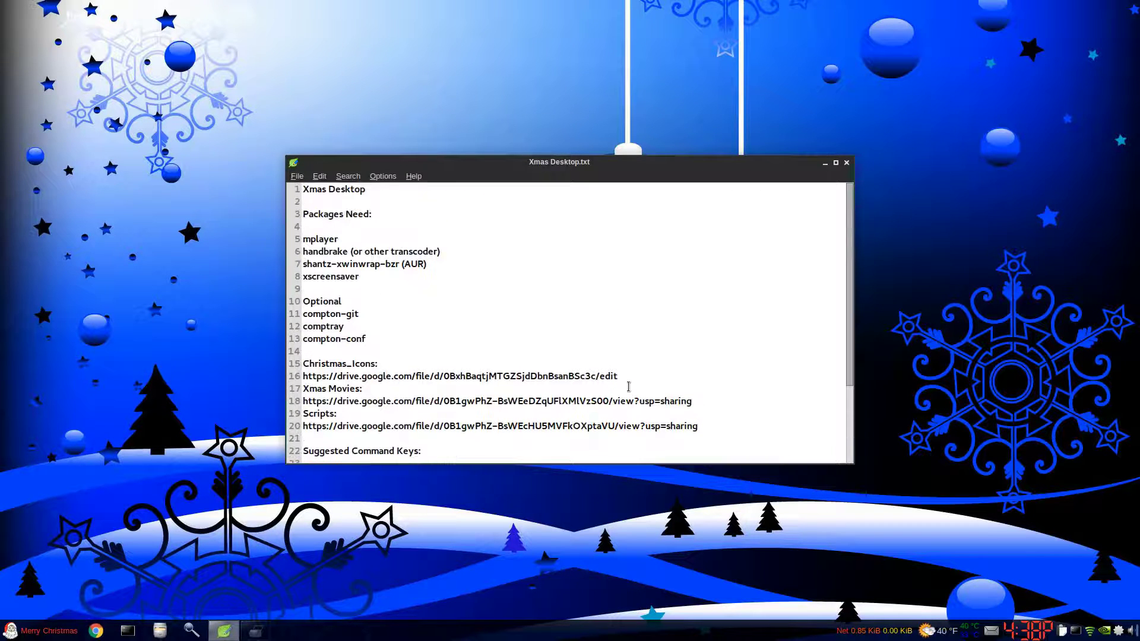
Minimize the notes, restore the xmas_scripts archive and open the gl_slide_wall script
{"action": "left_click", "coordinate": [824, 163]}
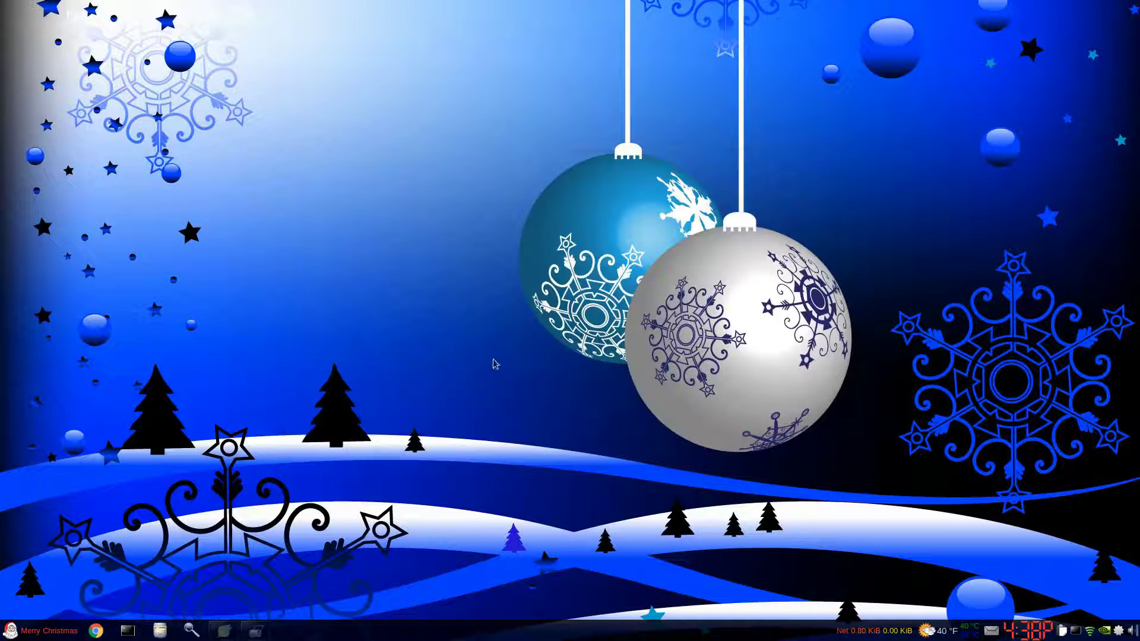
{"action": "left_click", "coordinate": [264, 632]}
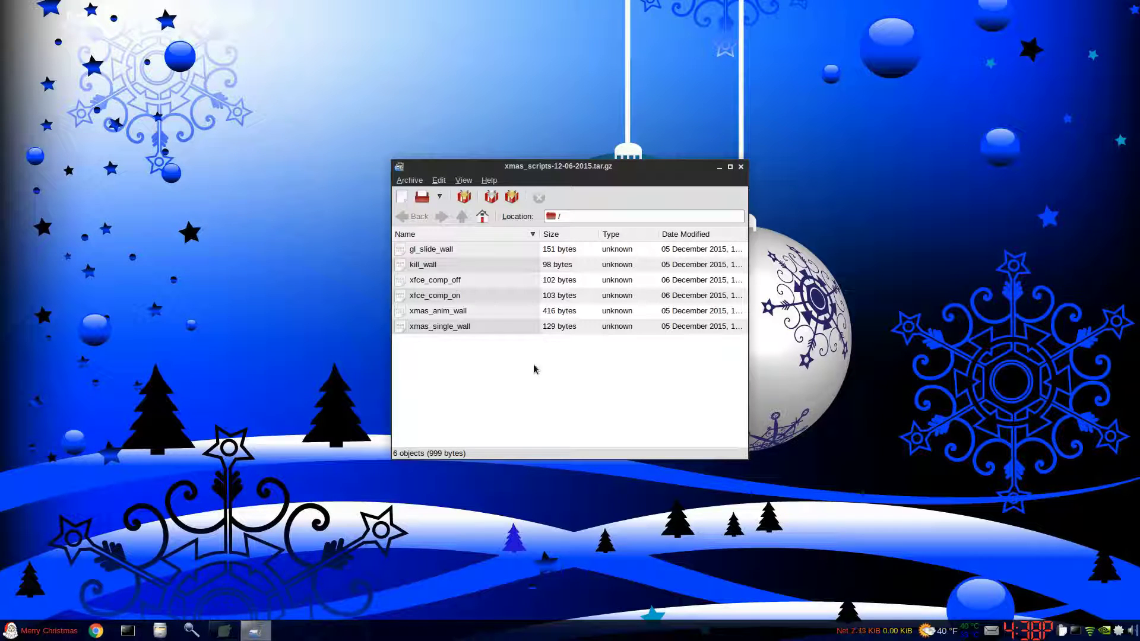
{"action": "left_click", "coordinate": [457, 253]}
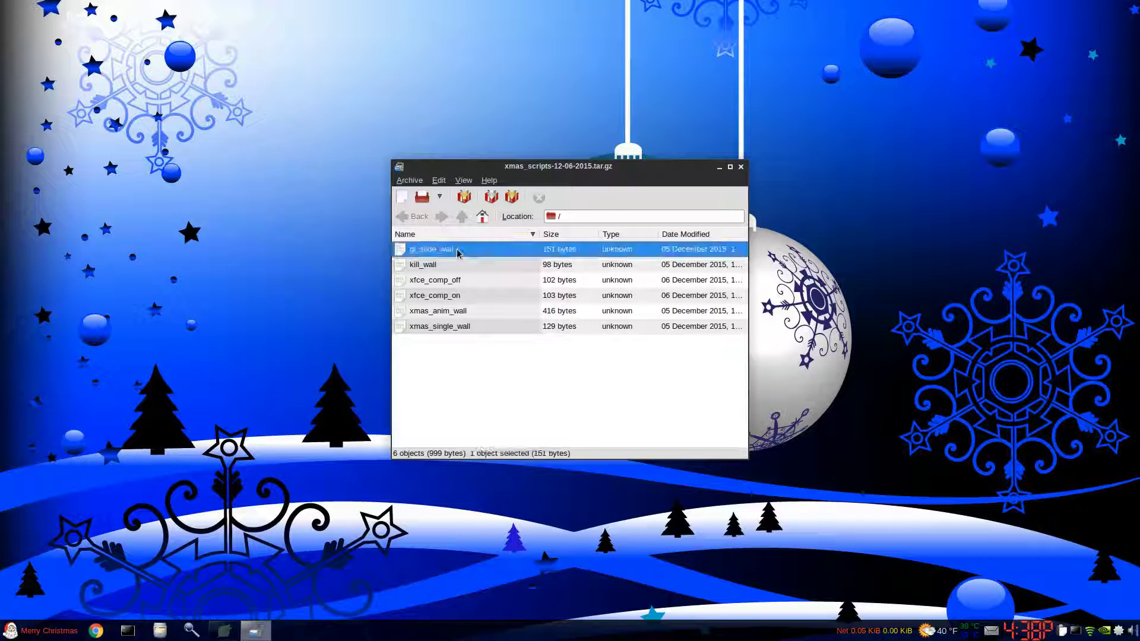
{"action": "double_click", "coordinate": [457, 254]}
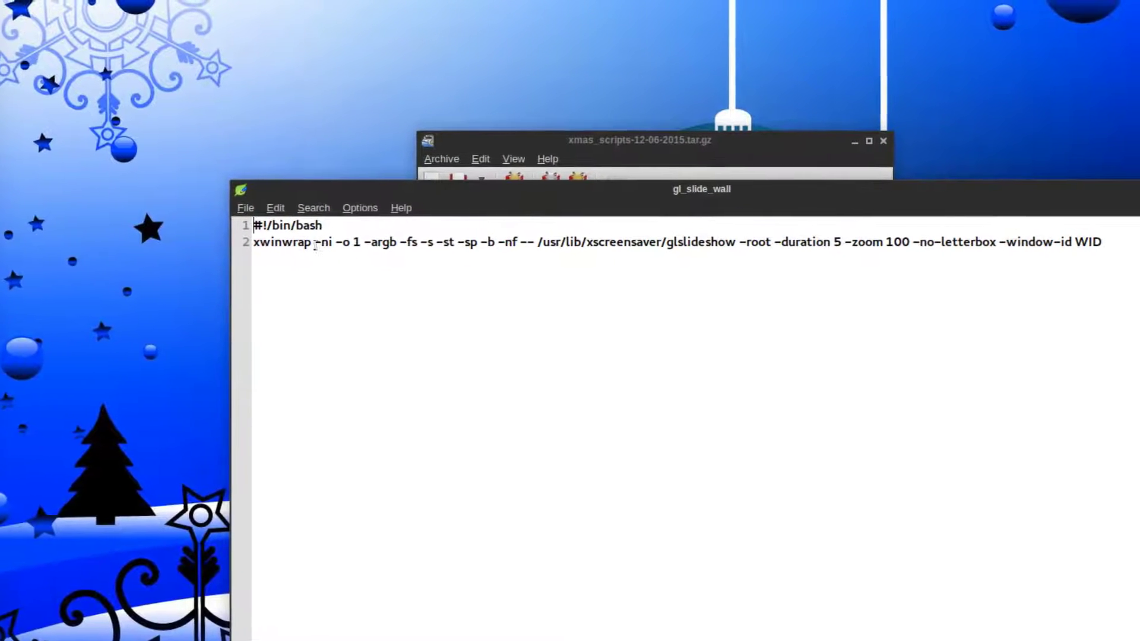
{"action": "left_click", "coordinate": [350, 242]}
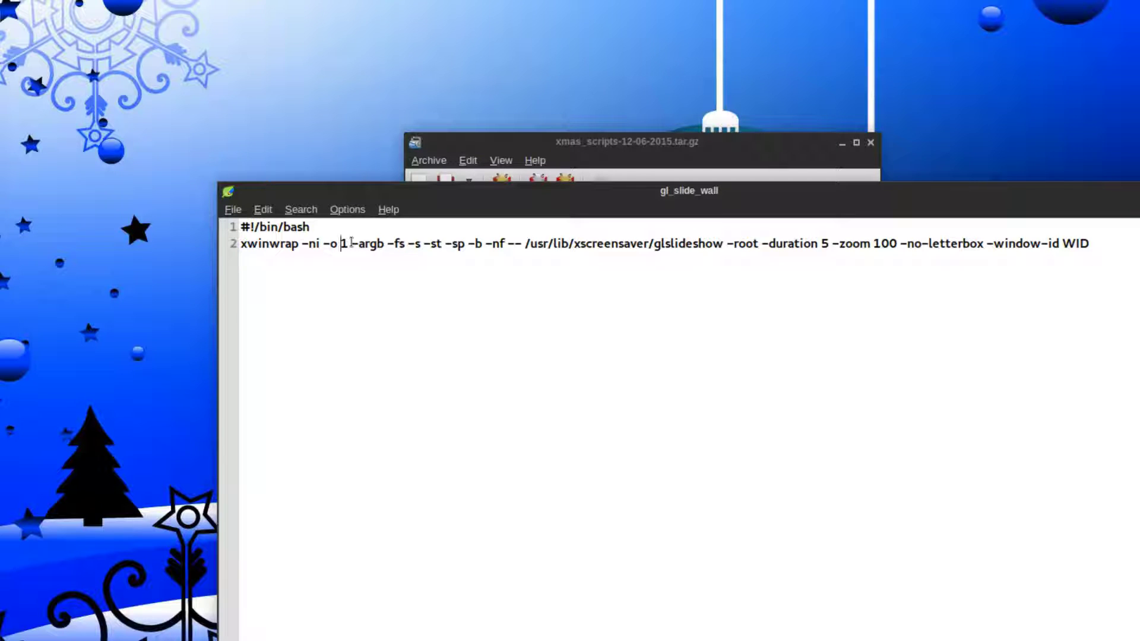
{"action": "left_click", "coordinate": [350, 243]}
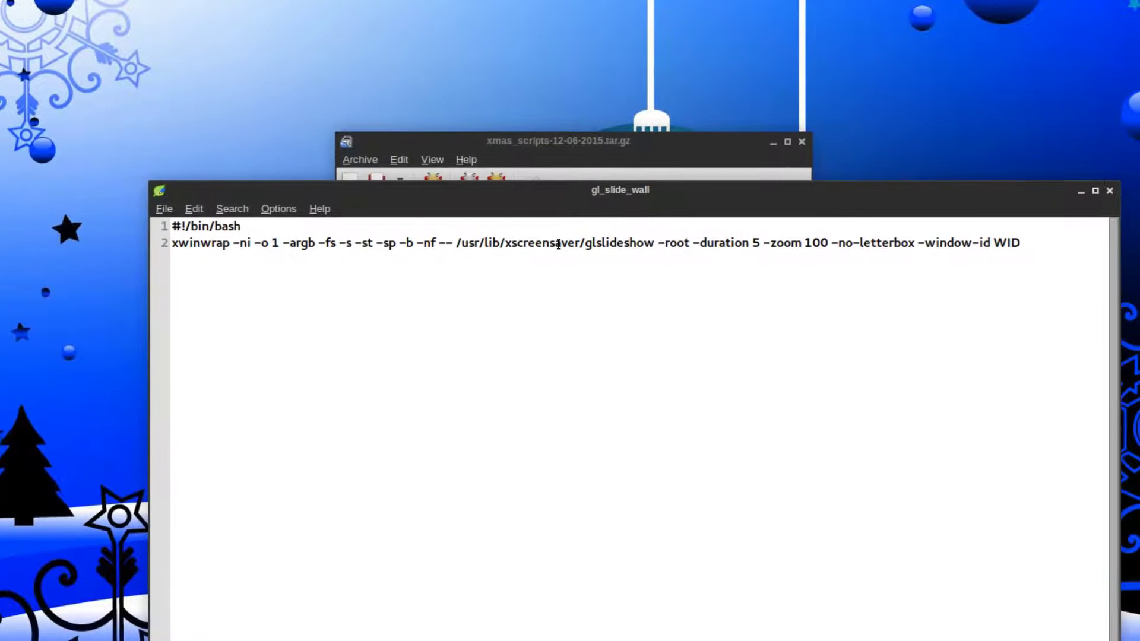
{"action": "key", "text": "Left"}
{"action": "key", "text": "Left"}
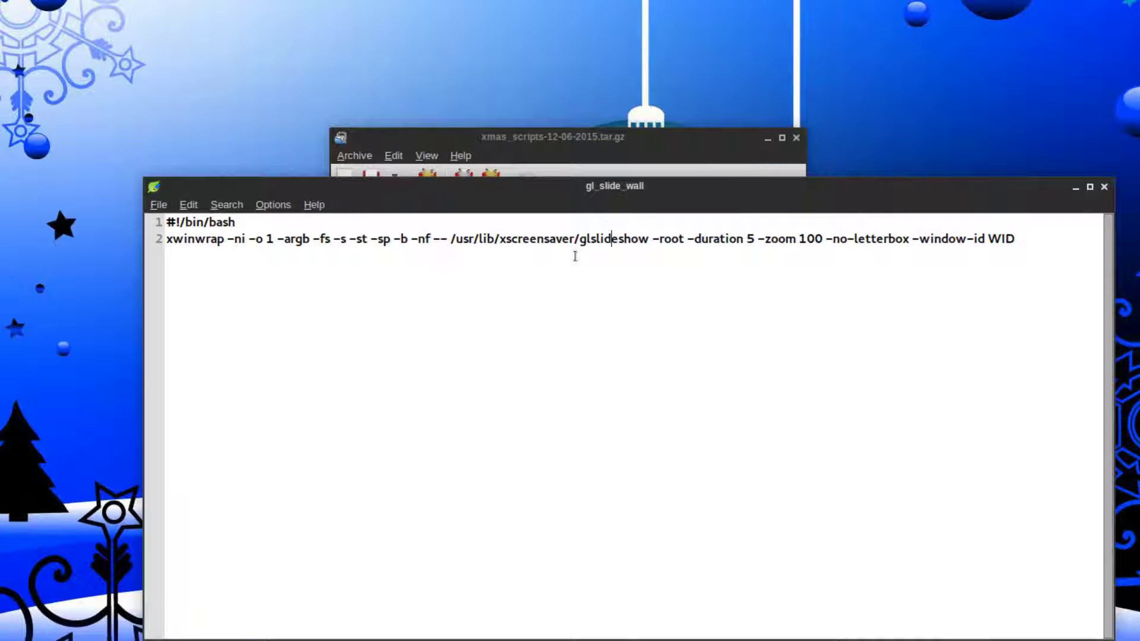
{"action": "left_click", "coordinate": [612, 252]}
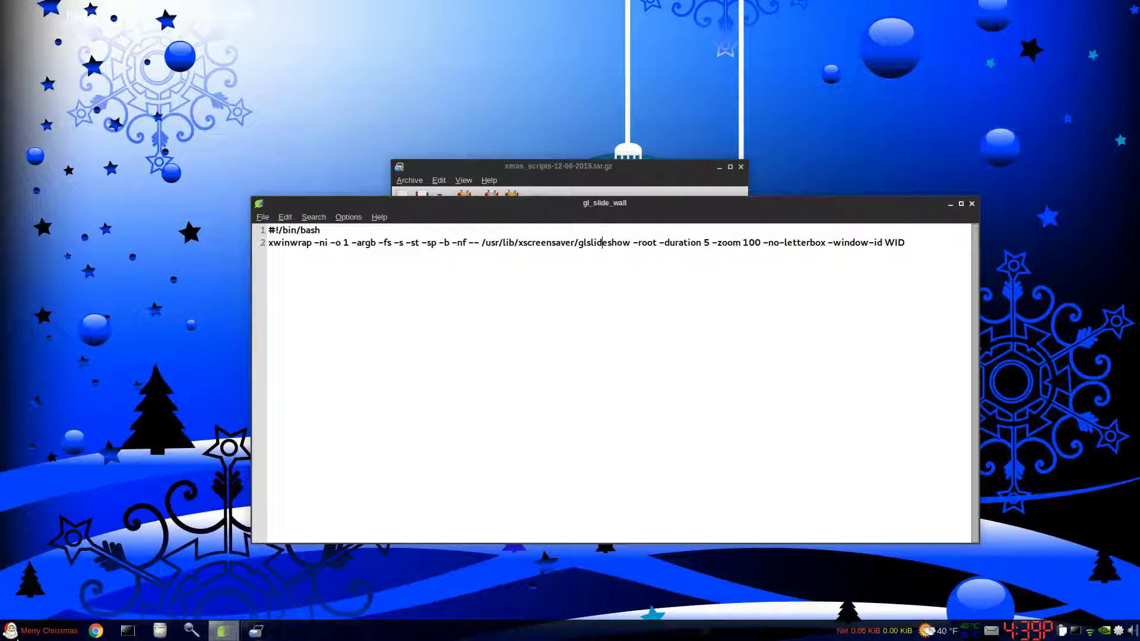
Launch Screensaver preferences via a Whisker menu search for 'x', check Advanced, then return to Display Modes
{"action": "left_click", "coordinate": [17, 637]}
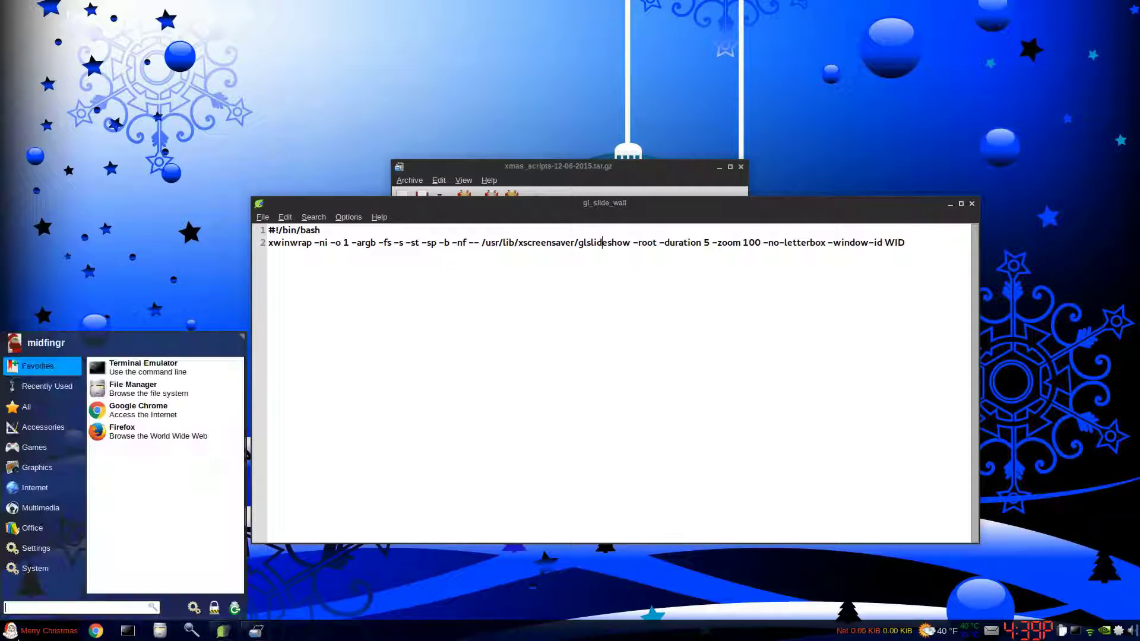
{"action": "type", "text": "xs"}
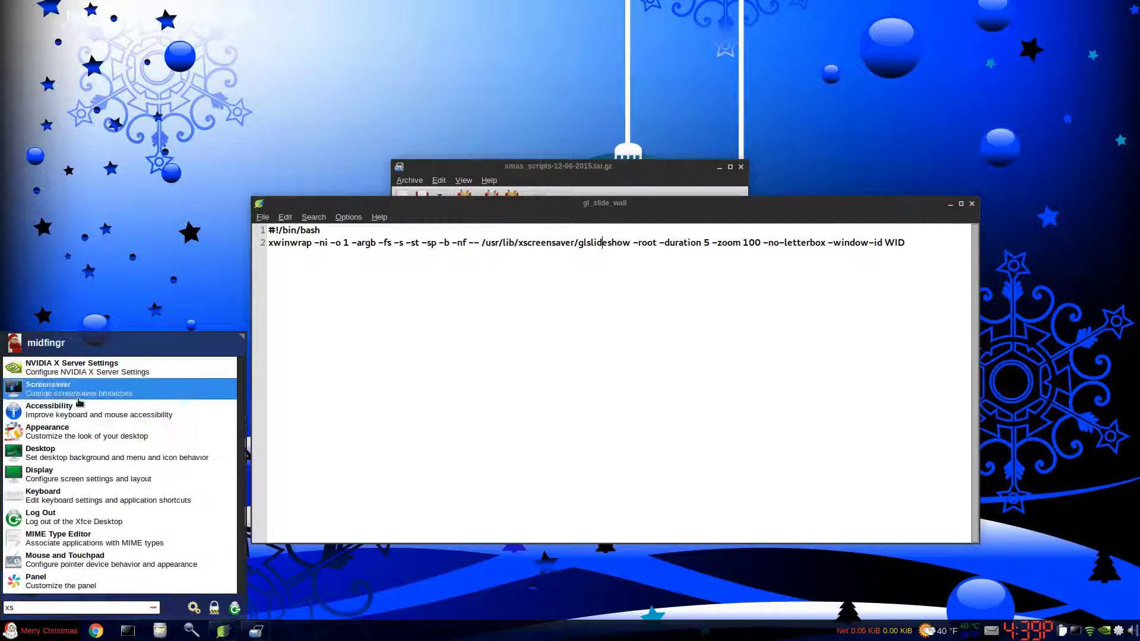
{"action": "left_click", "coordinate": [80, 399]}
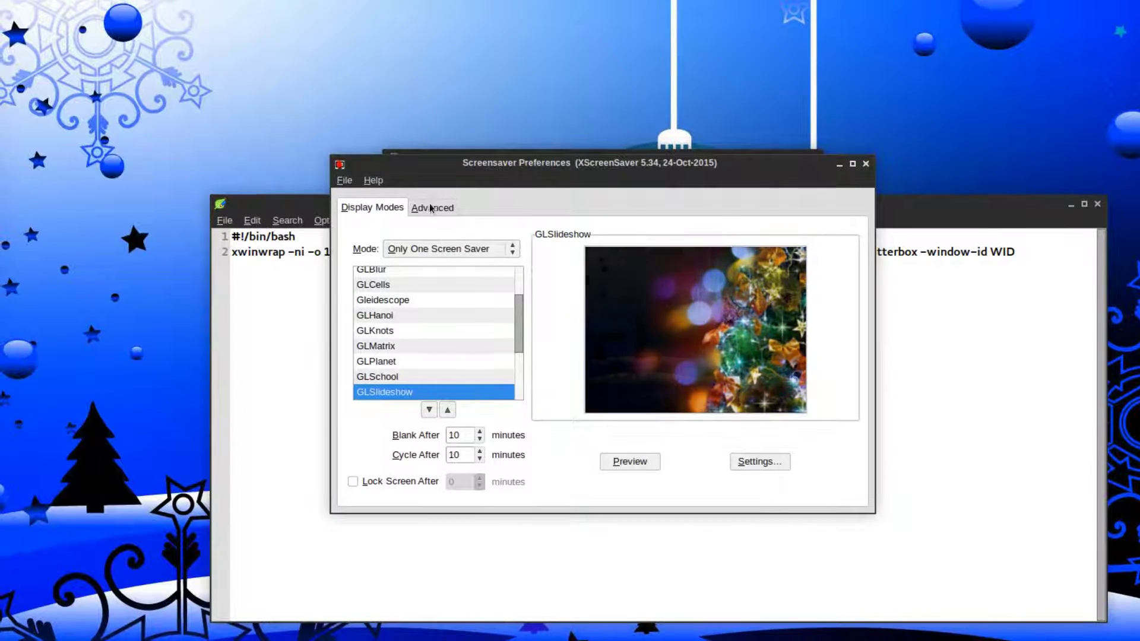
{"action": "left_click", "coordinate": [430, 206]}
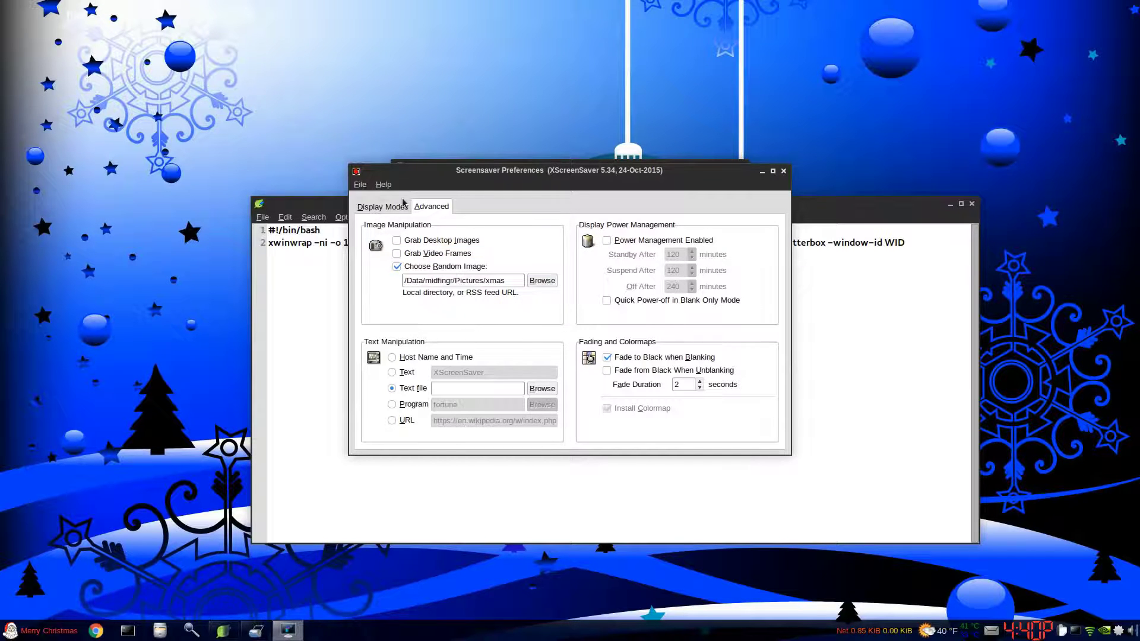
{"action": "left_click", "coordinate": [394, 210]}
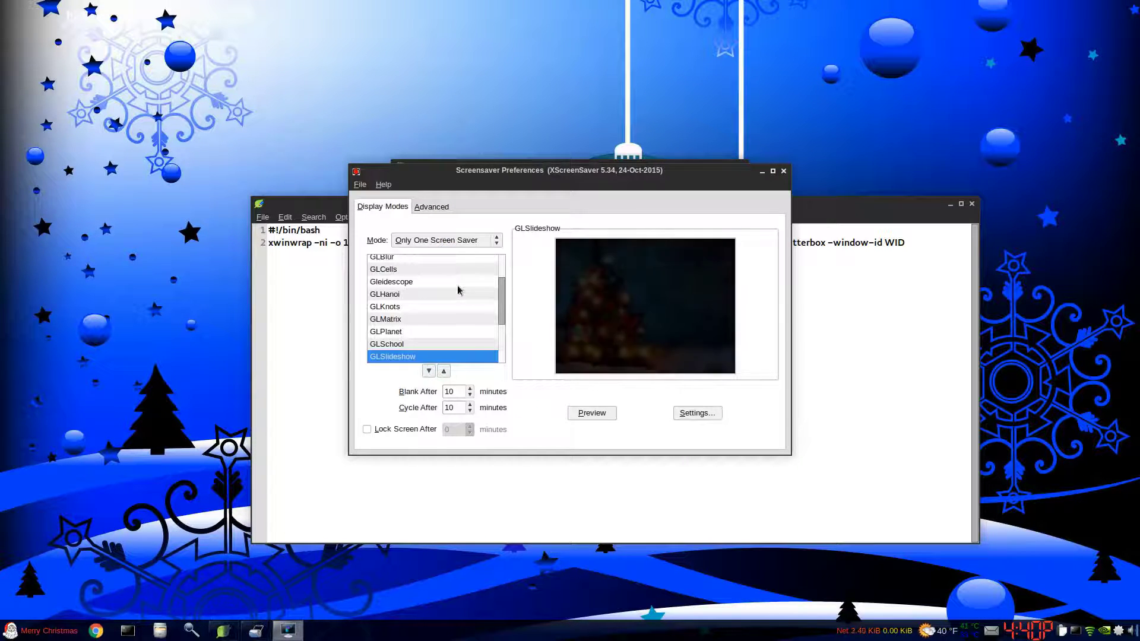
View GLSlideshow's Advanced command line, compare it with gl_slide_wall, then cancel the settings
{"action": "left_click", "coordinate": [697, 412]}
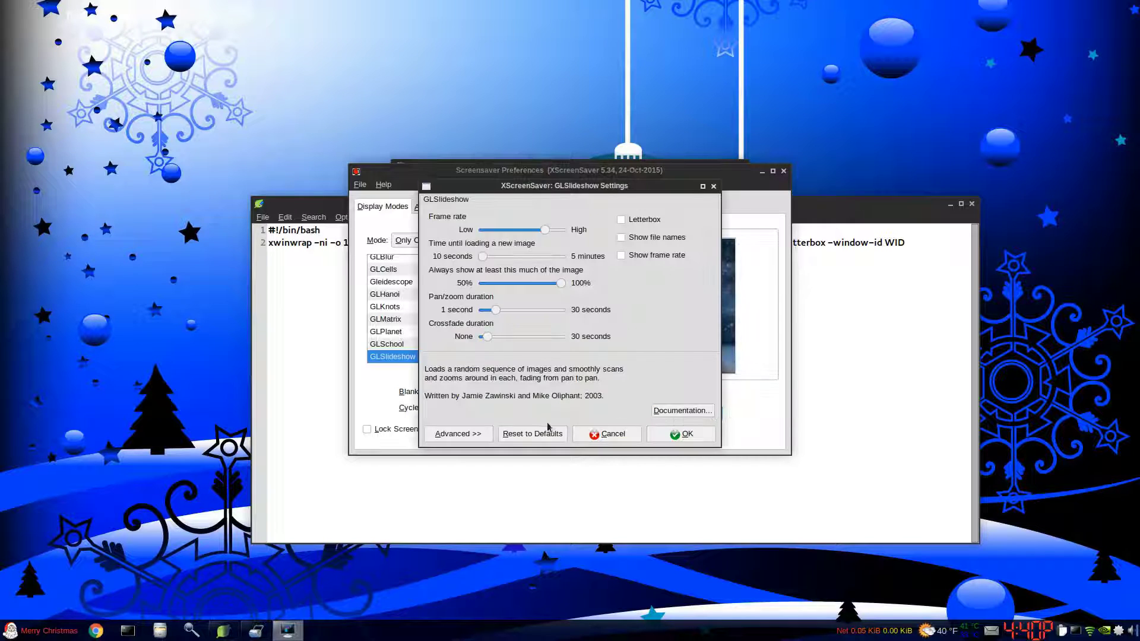
{"action": "left_click", "coordinate": [458, 433]}
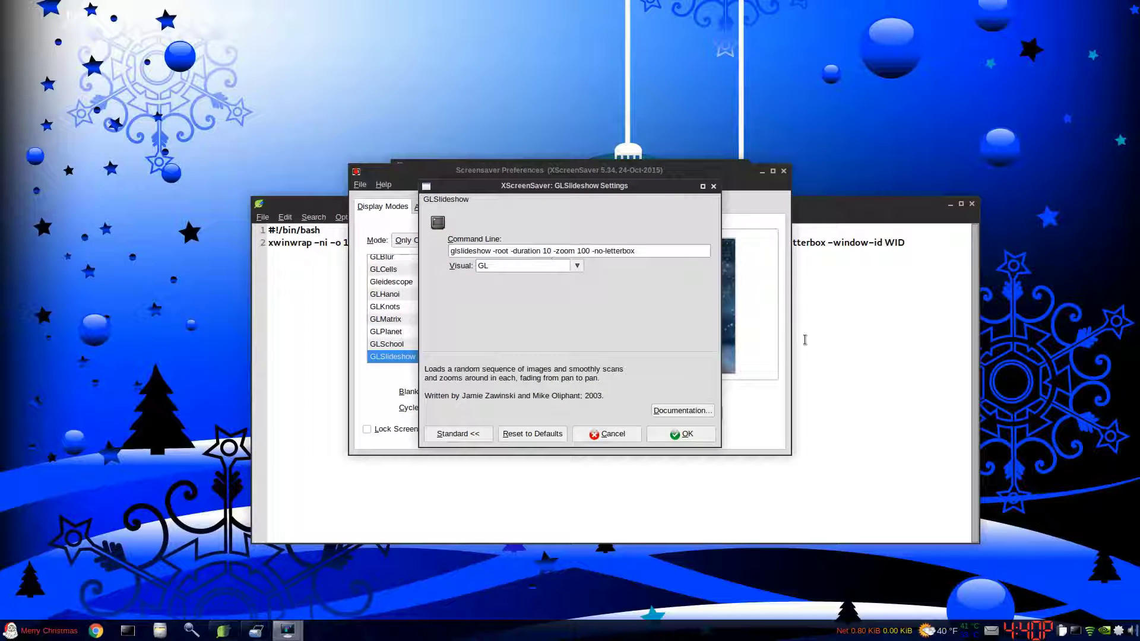
{"action": "left_click", "coordinate": [809, 338]}
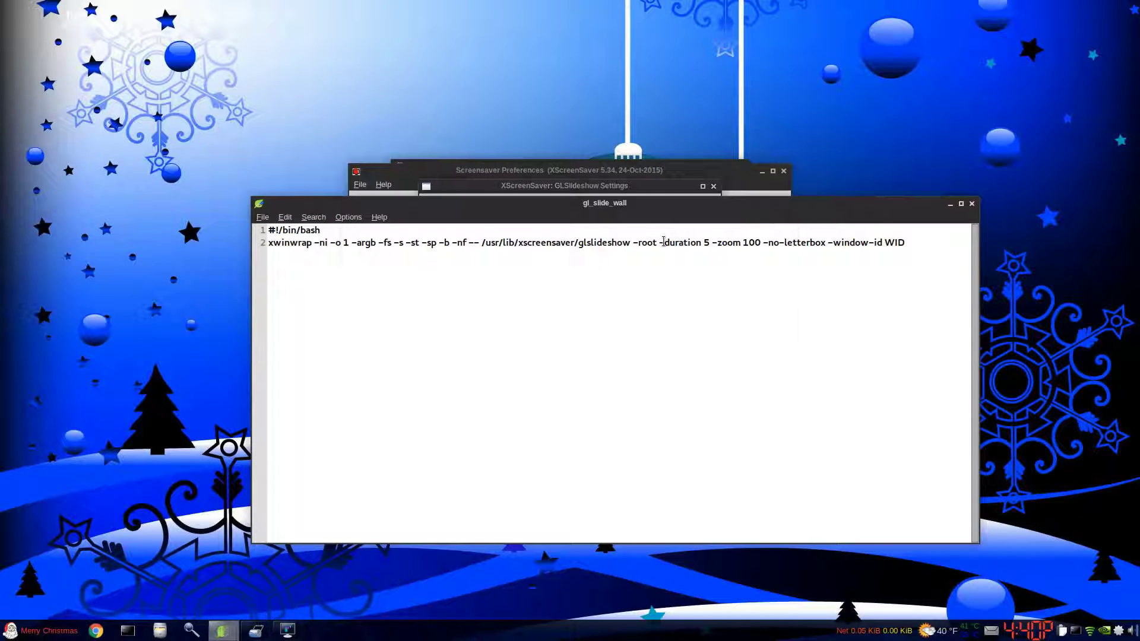
{"action": "left_click", "coordinate": [610, 188]}
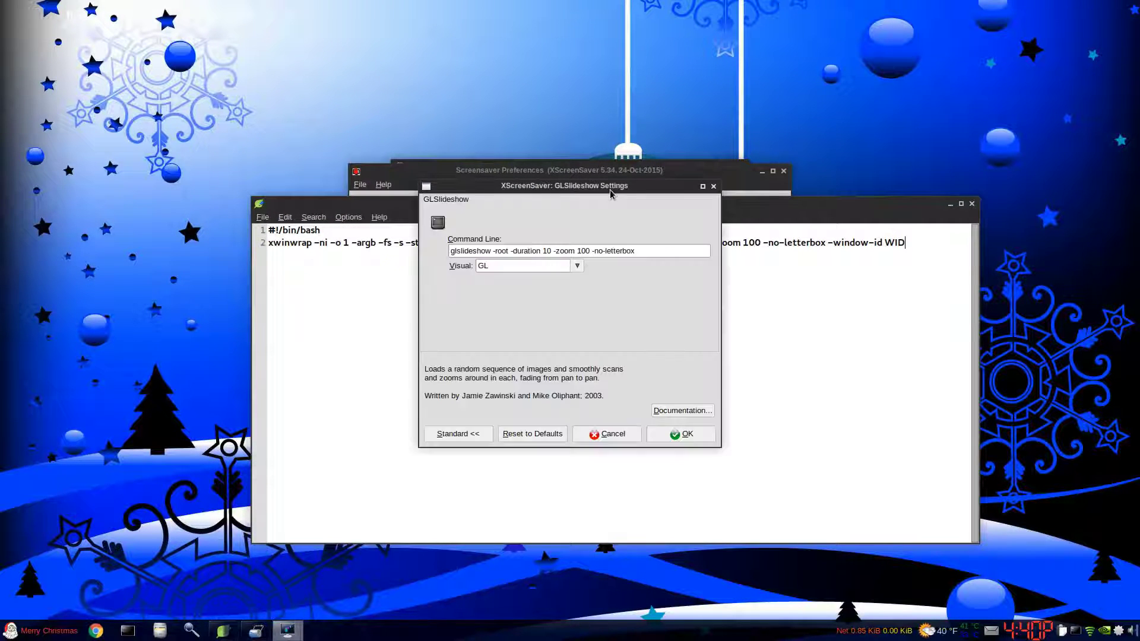
{"action": "left_click", "coordinate": [622, 438]}
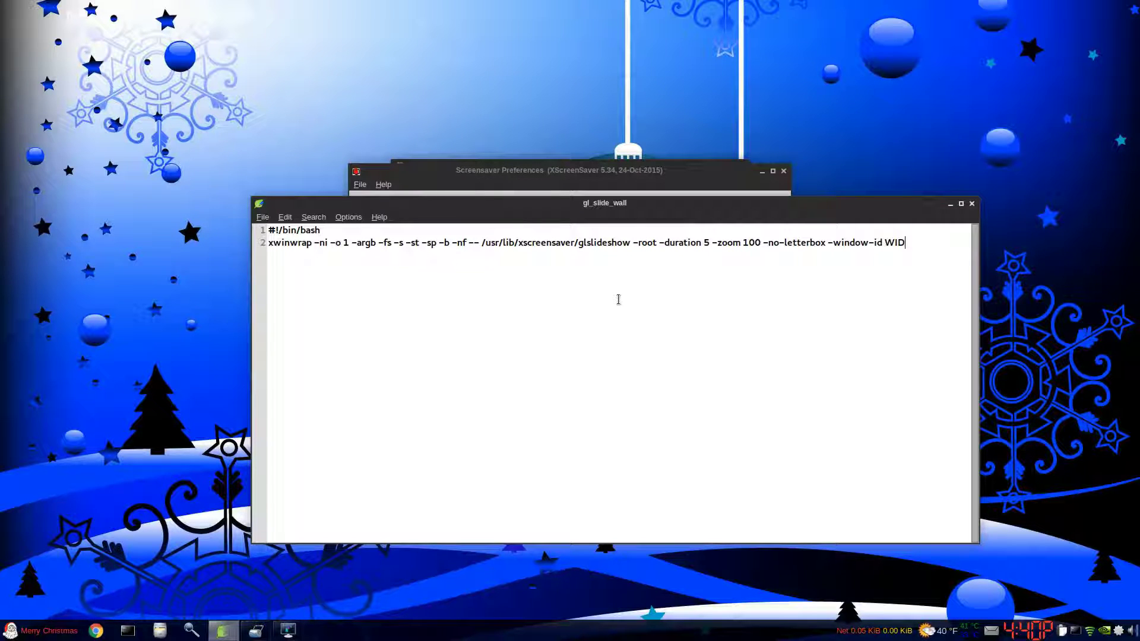
Close XScreenSaver Preferences and bring the xmas_scripts archive to the front
{"action": "left_click", "coordinate": [596, 172]}
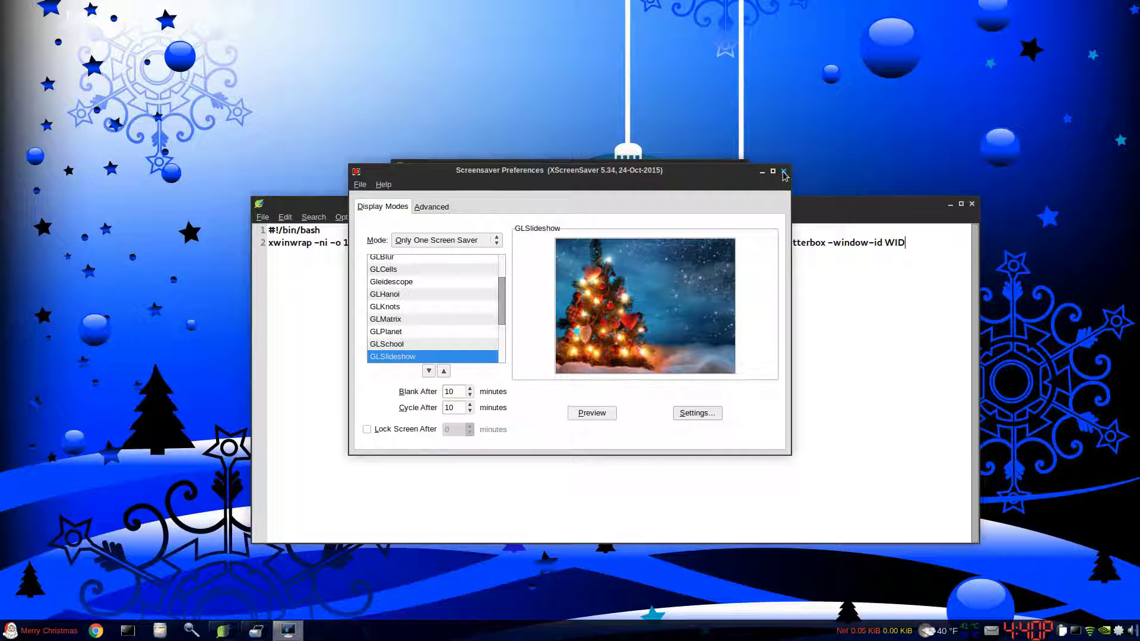
{"action": "left_click", "coordinate": [784, 173]}
{"action": "left_click", "coordinate": [607, 167]}
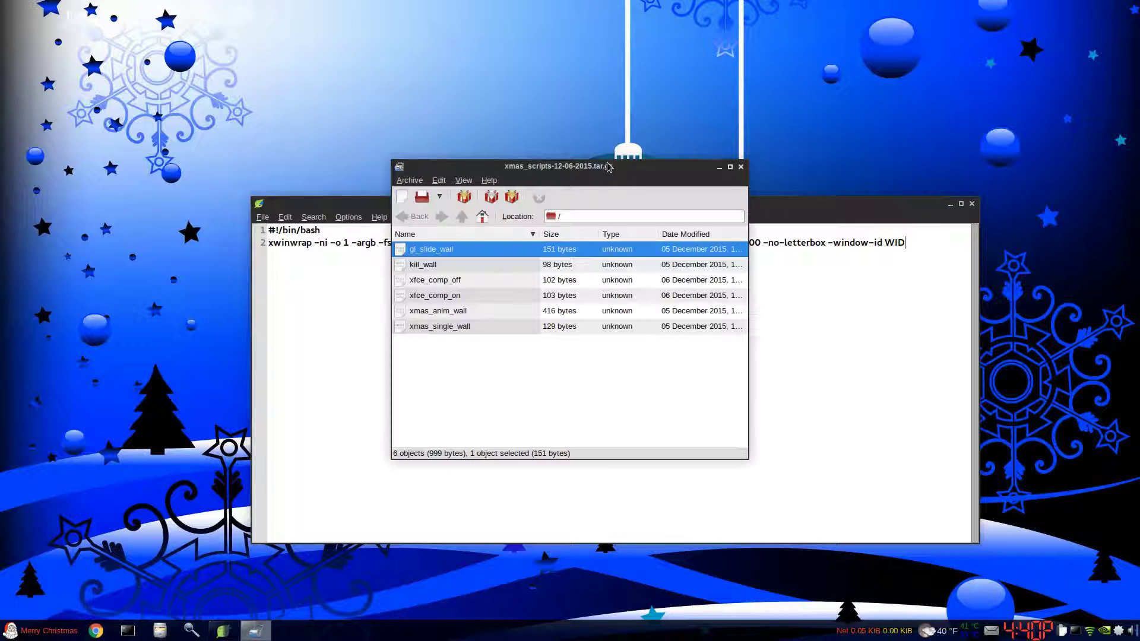
Close the gl_slide_wall editor, then open, read and close the xfce_comp_off script
{"action": "left_click", "coordinate": [853, 400]}
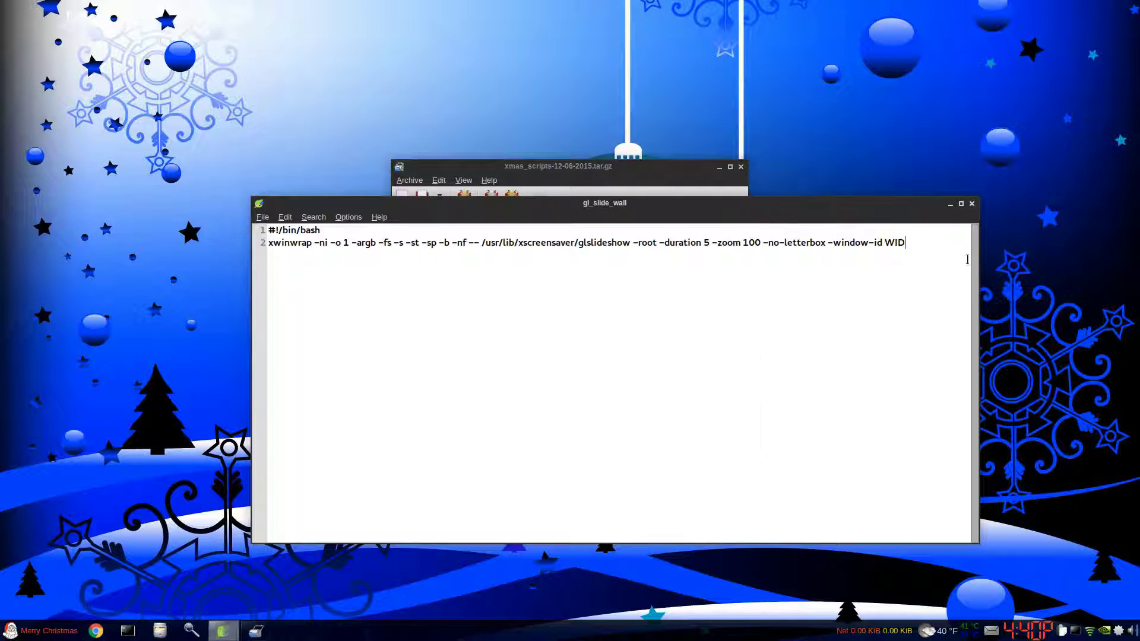
{"action": "left_click", "coordinate": [972, 205]}
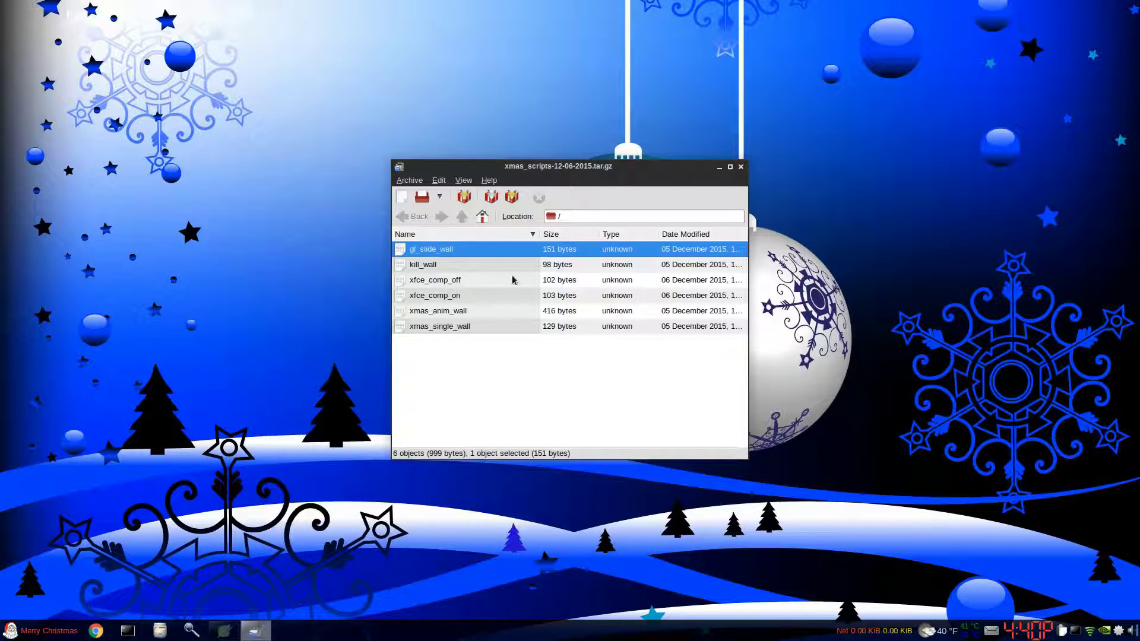
{"action": "left_click", "coordinate": [455, 285]}
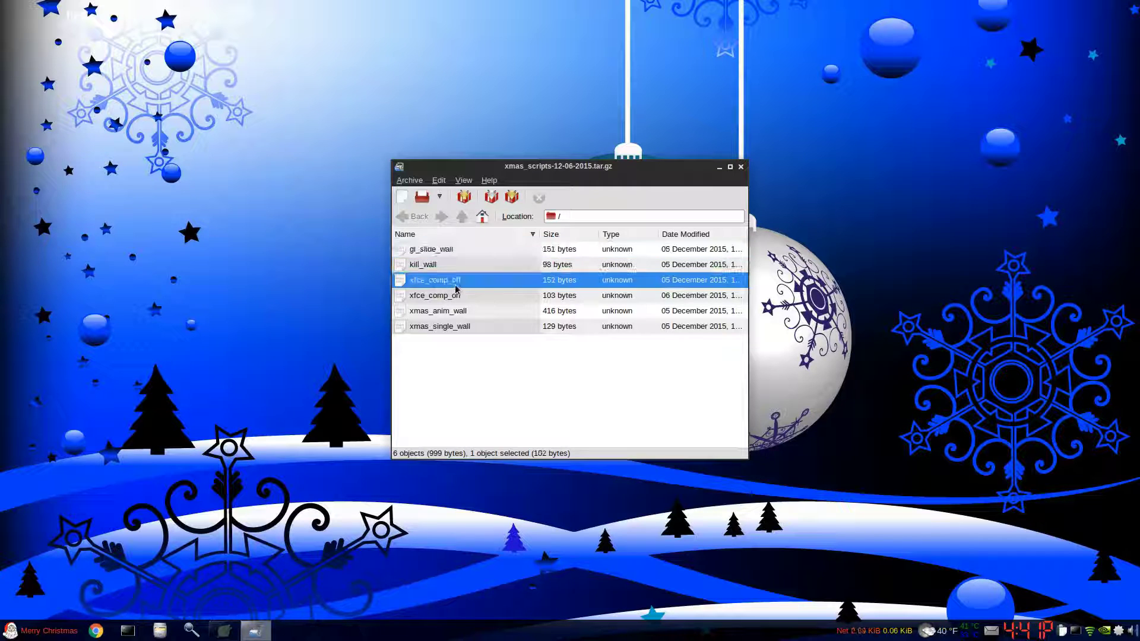
{"action": "double_click", "coordinate": [455, 284]}
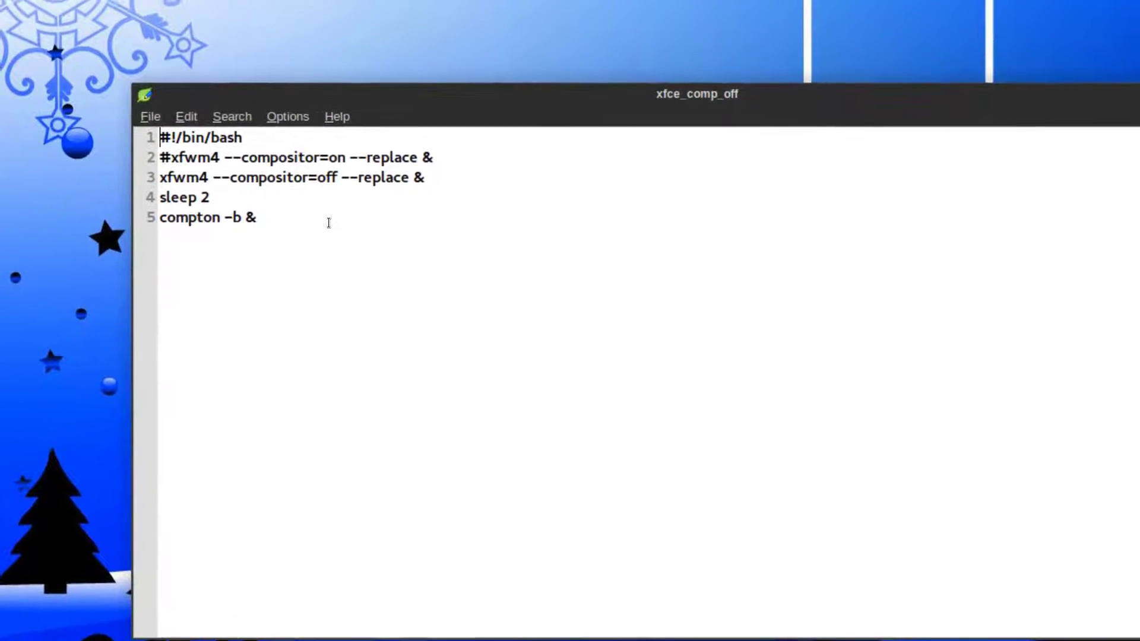
{"action": "left_click", "coordinate": [327, 222]}
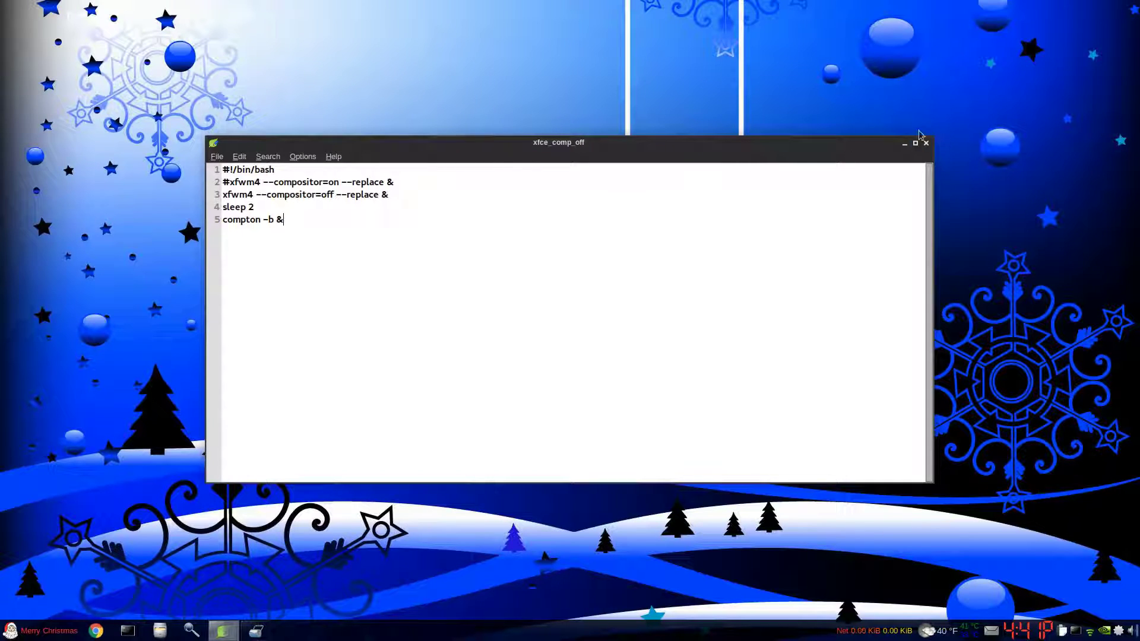
{"action": "left_click", "coordinate": [926, 143]}
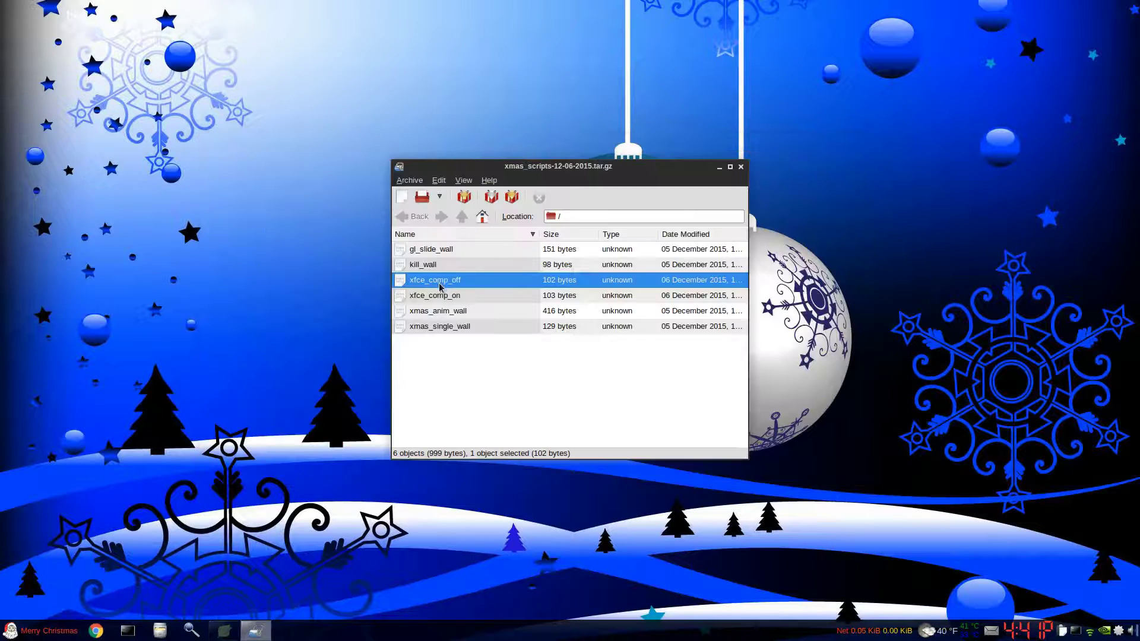
View xfce_comp_on, then review xmas_single_wall's 1.0 opacity and .m4v video path before closing it
{"action": "double_click", "coordinate": [436, 296]}
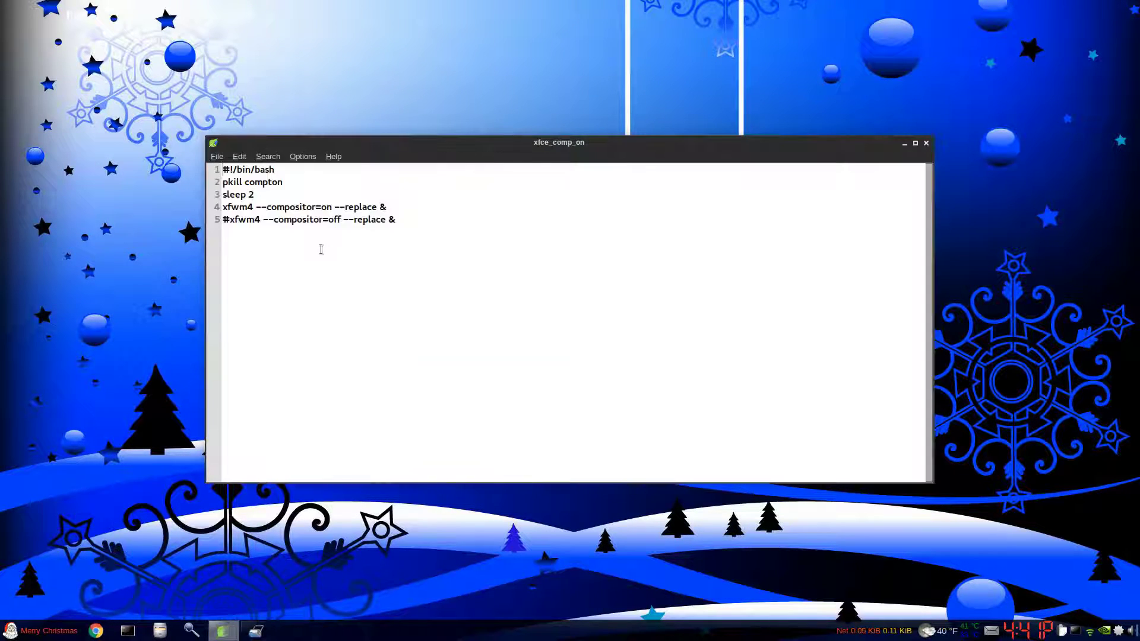
{"action": "key", "text": "ctrl+q"}
{"action": "double_click", "coordinate": [460, 326]}
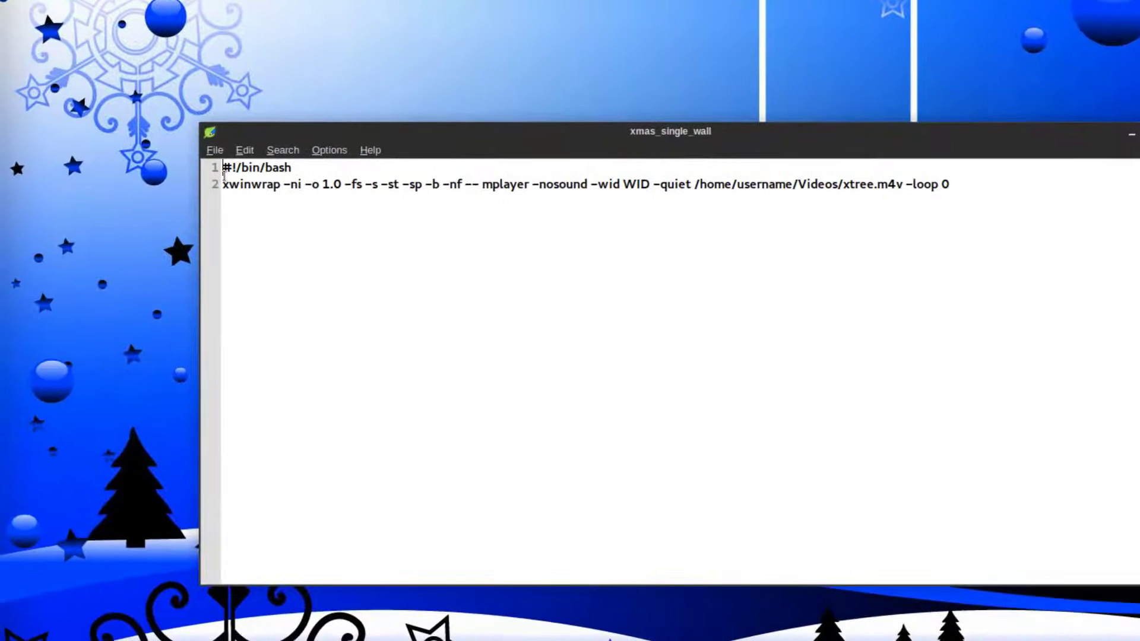
{"action": "left_click", "coordinate": [298, 186]}
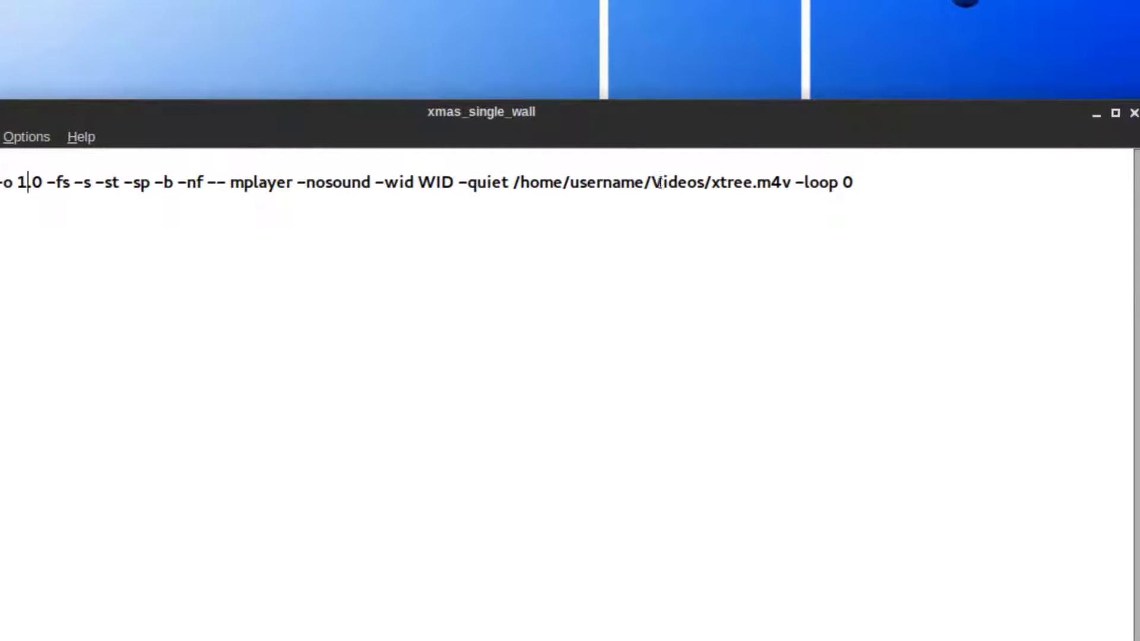
{"action": "double_click", "coordinate": [722, 183]}
{"action": "left_click", "coordinate": [717, 183]}
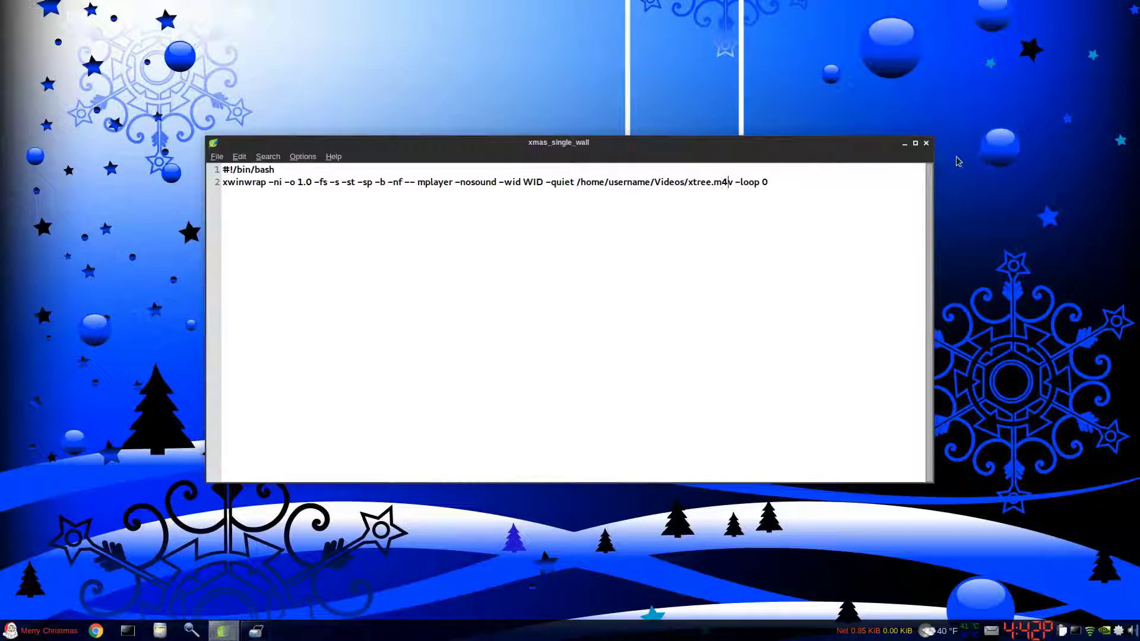
{"action": "left_click", "coordinate": [926, 145]}
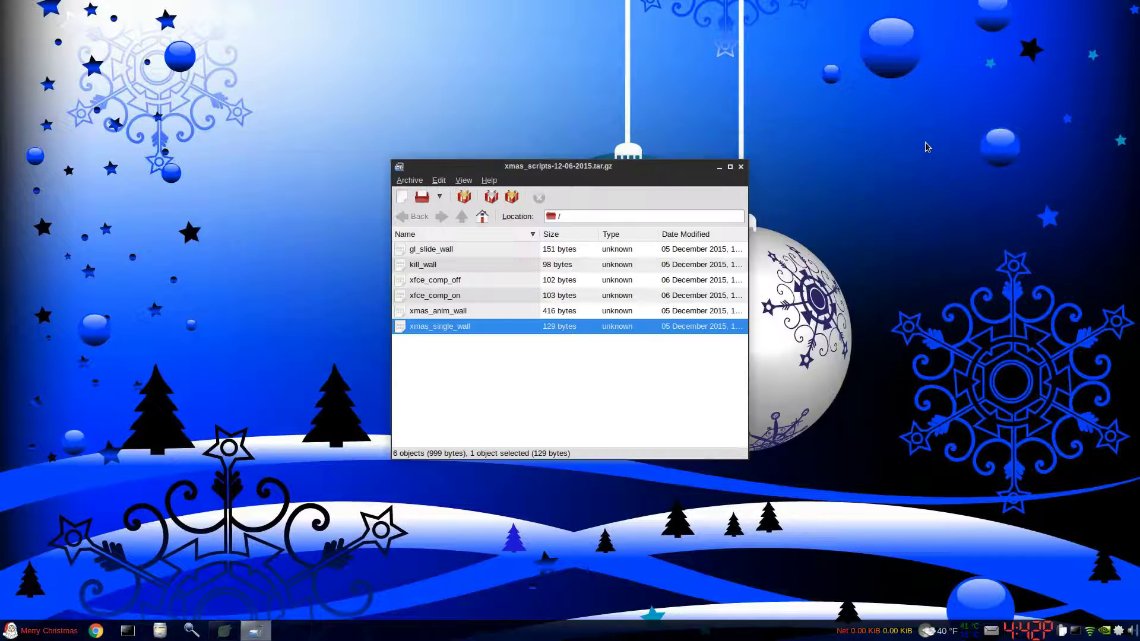
{"action": "double_click", "coordinate": [492, 311]}
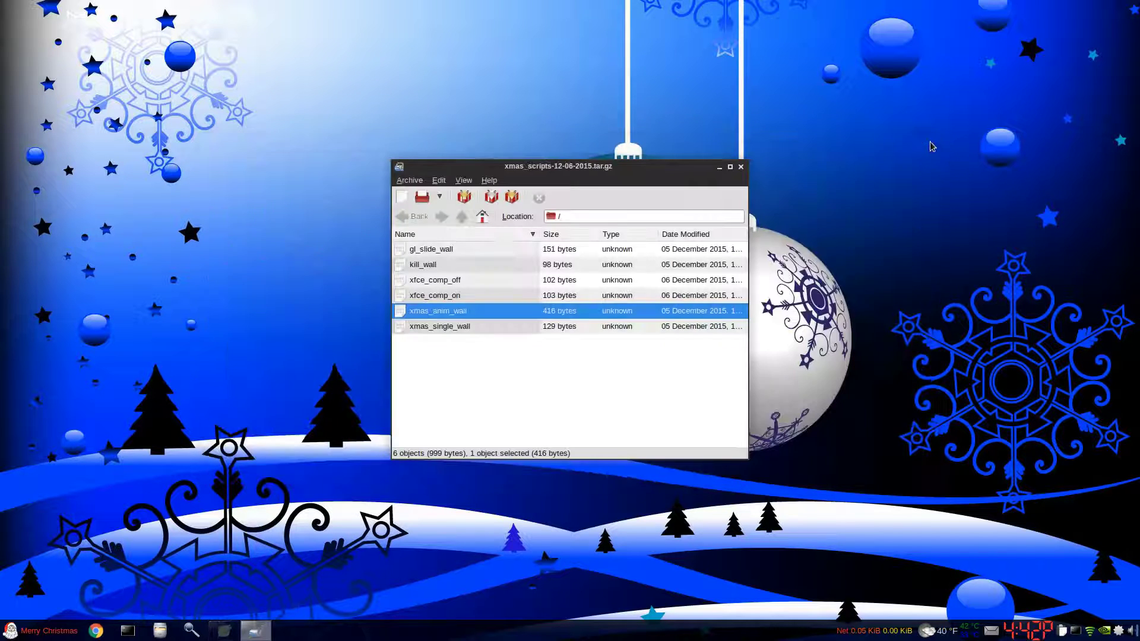
{"action": "left_click", "coordinate": [925, 143]}
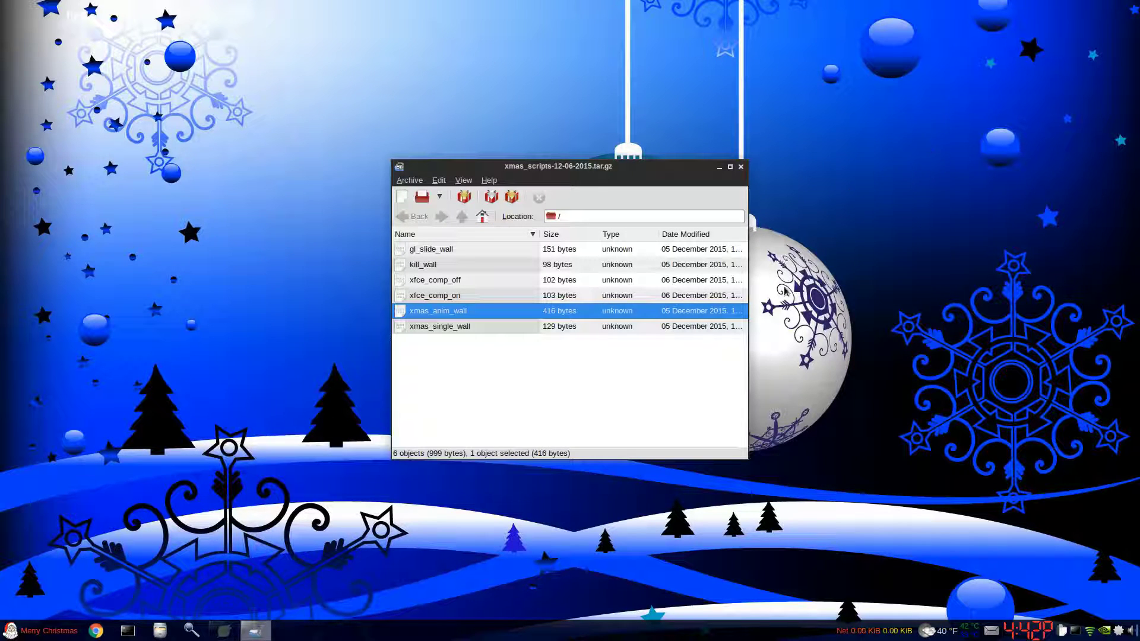
Close the archive and open Data > Pictures > xmas_vids in Thunar
{"action": "left_click", "coordinate": [741, 167]}
{"action": "key", "text": "super"}
{"action": "type", "text": "d"}
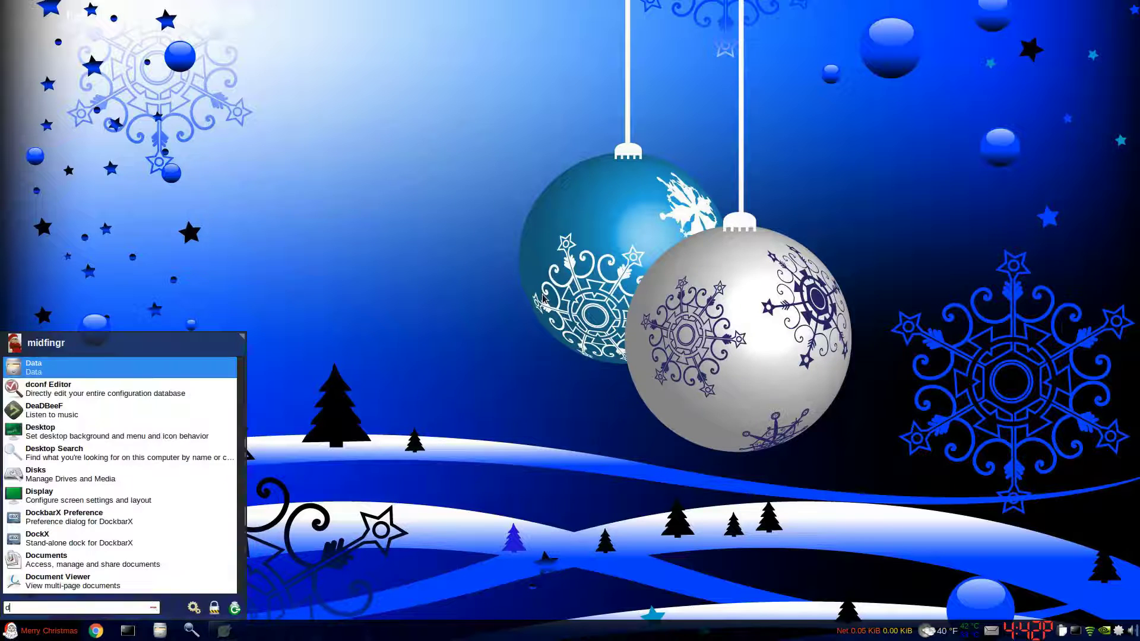
{"action": "key", "text": "Return"}
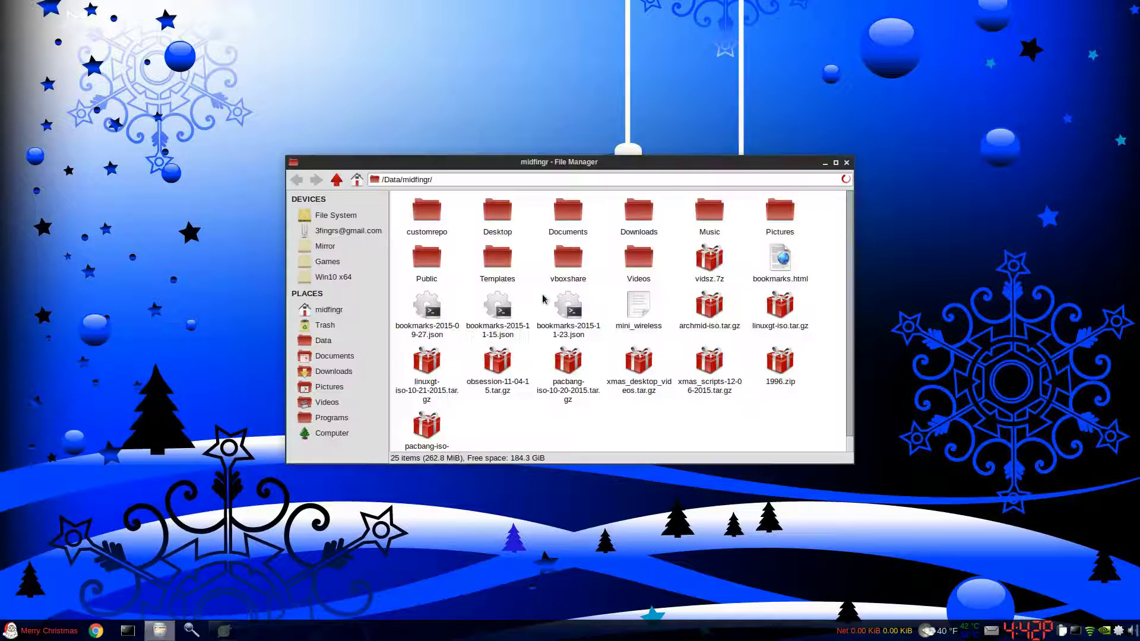
{"action": "left_click", "coordinate": [774, 205]}
{"action": "double_click", "coordinate": [774, 205]}
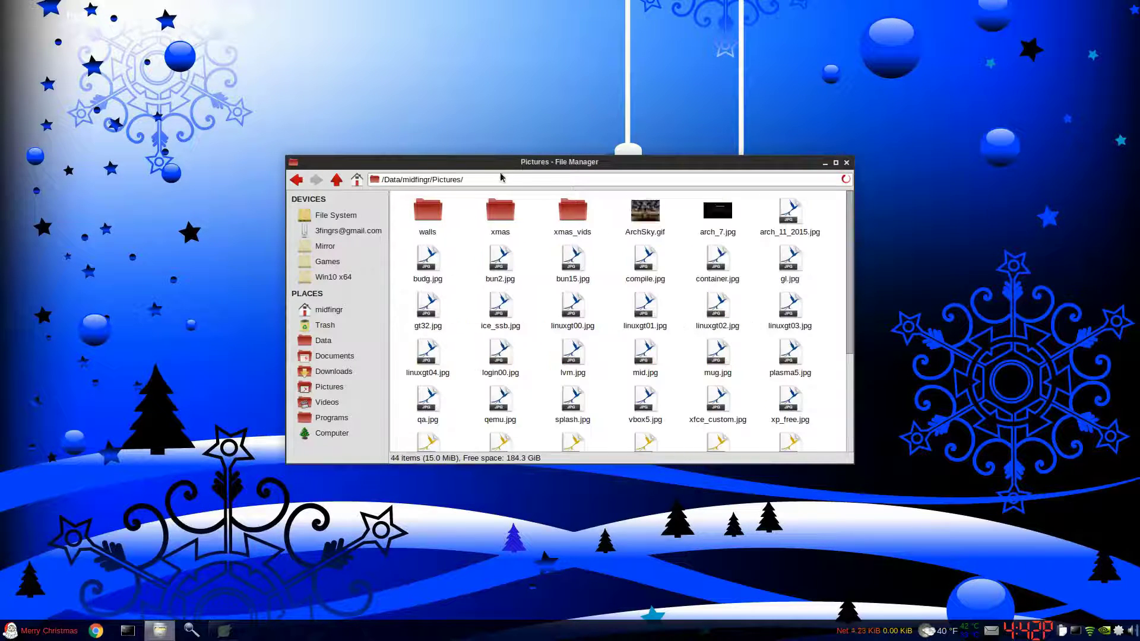
{"action": "double_click", "coordinate": [571, 210]}
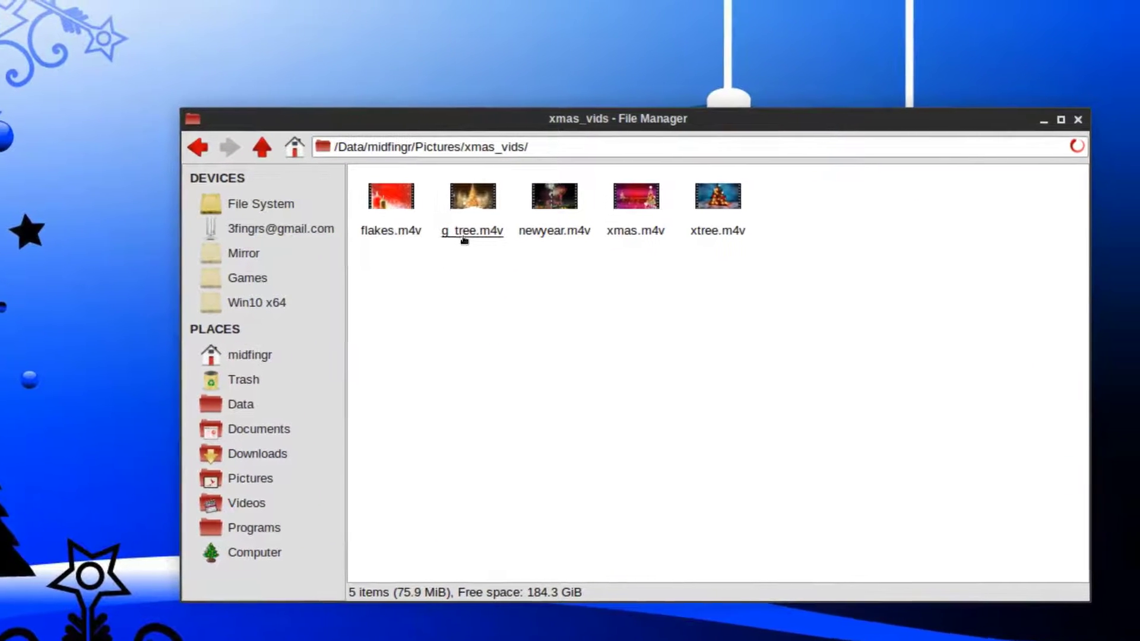
Check details of g_tree, newyear and xtree videos, then bring up flakes.m4v's context menu
{"action": "left_click", "coordinate": [463, 208]}
{"action": "left_click", "coordinate": [532, 235]}
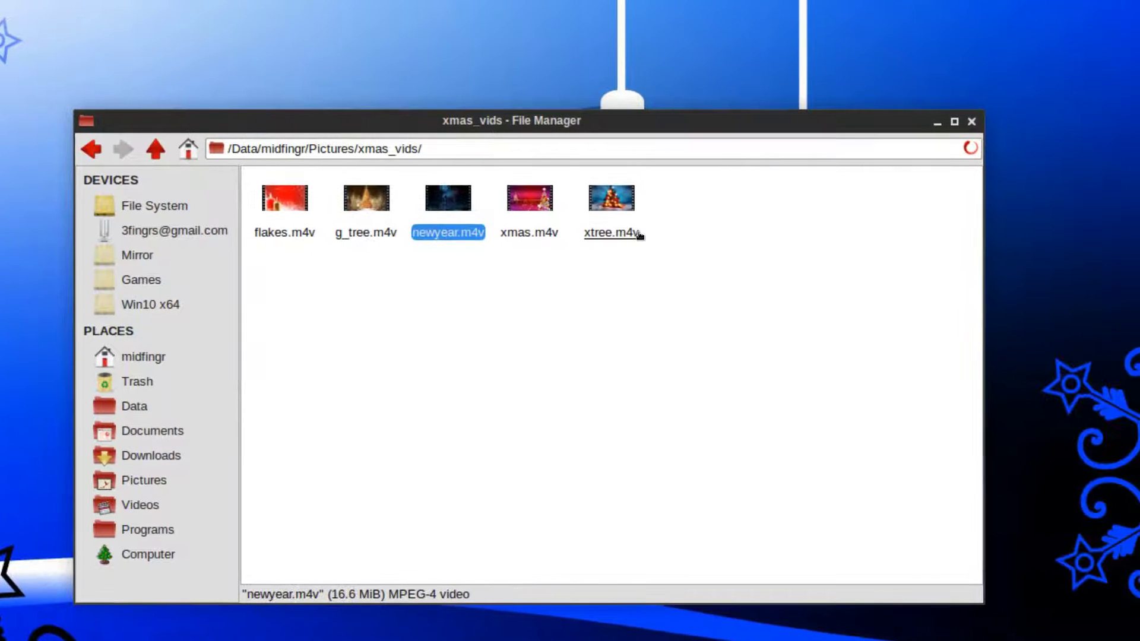
{"action": "left_click", "coordinate": [743, 231]}
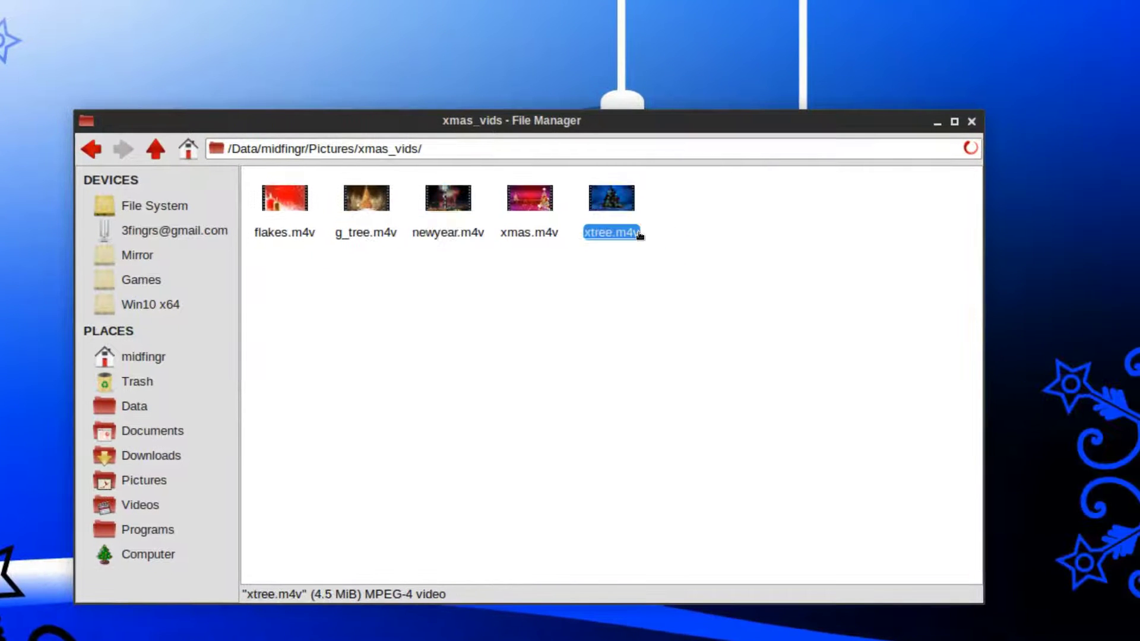
{"action": "left_click", "coordinate": [306, 331]}
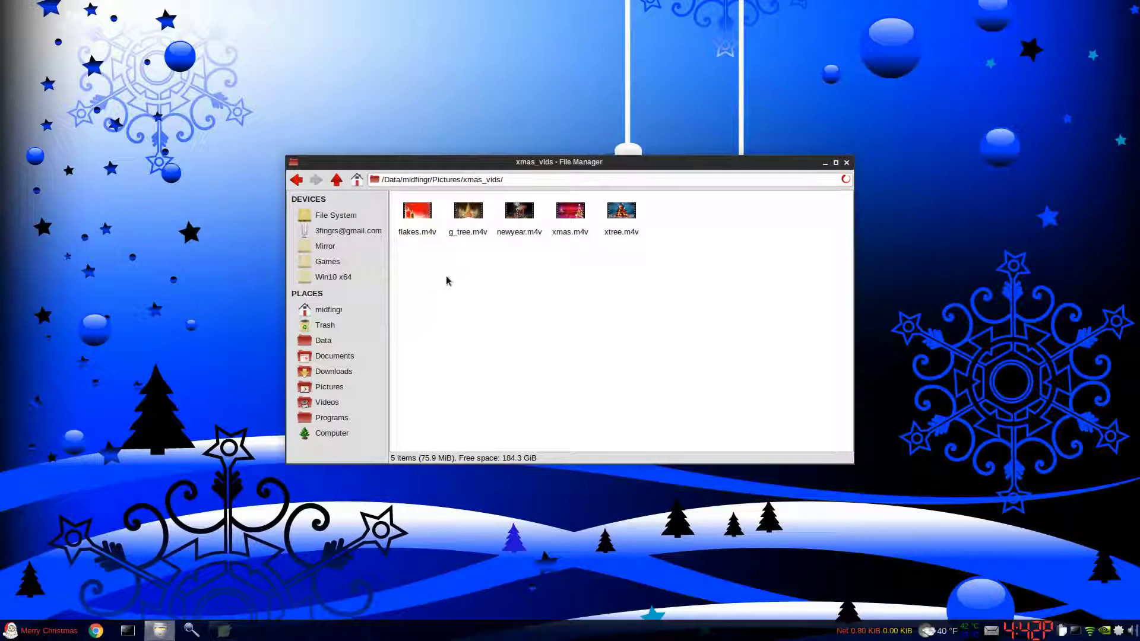
{"action": "right_click", "coordinate": [425, 237]}
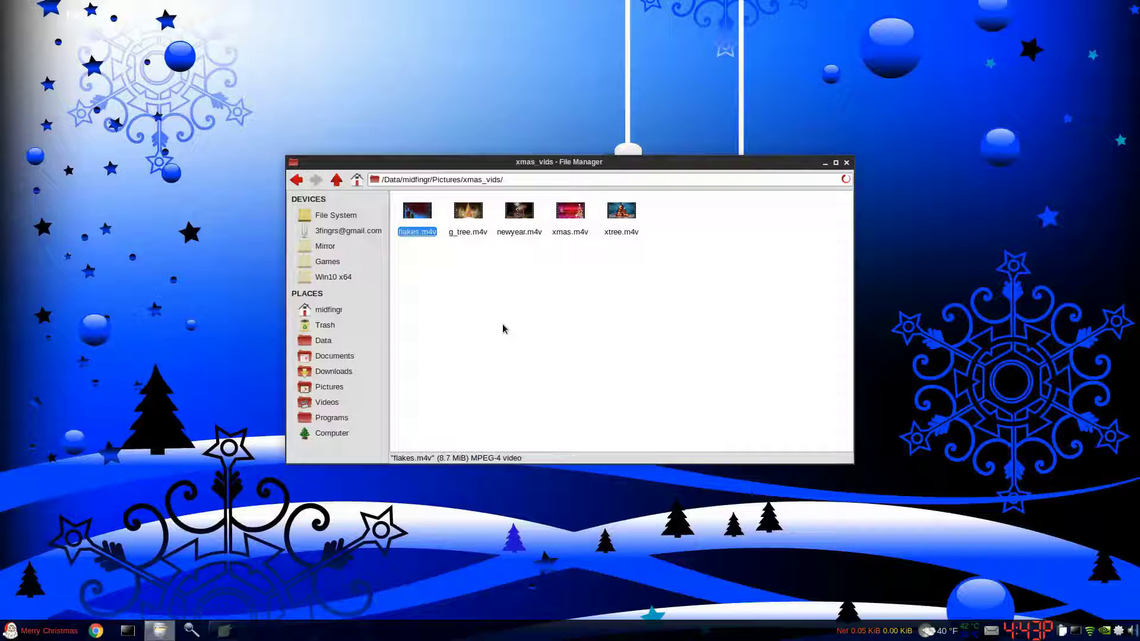
{"action": "right_click", "coordinate": [427, 222]}
{"action": "key", "text": "Escape"}
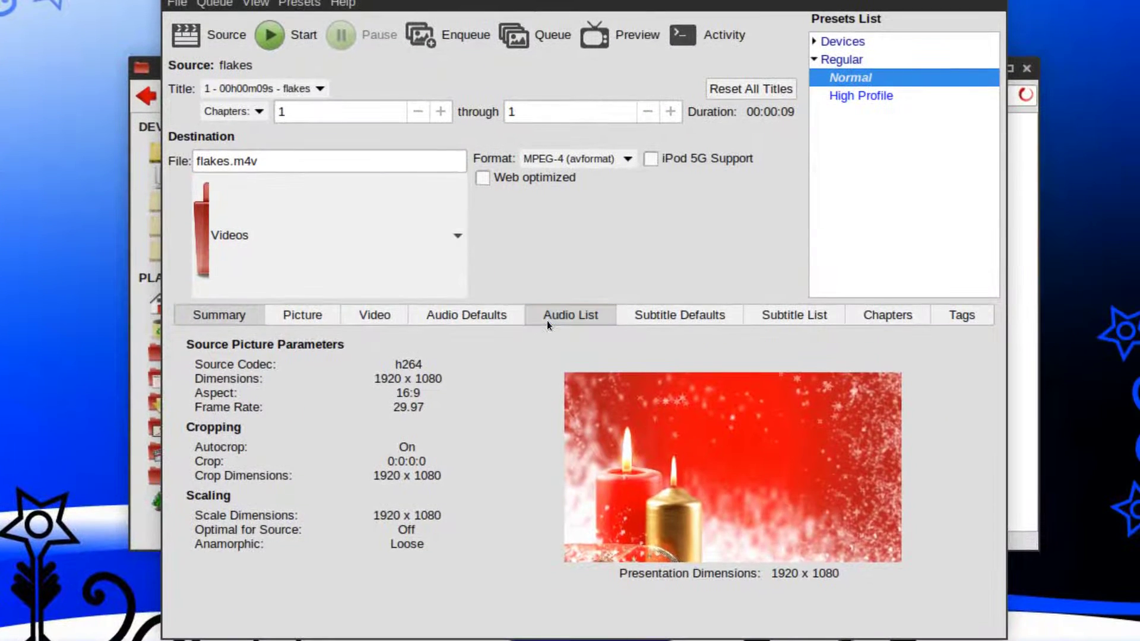
{"action": "left_click", "coordinate": [659, 389]}
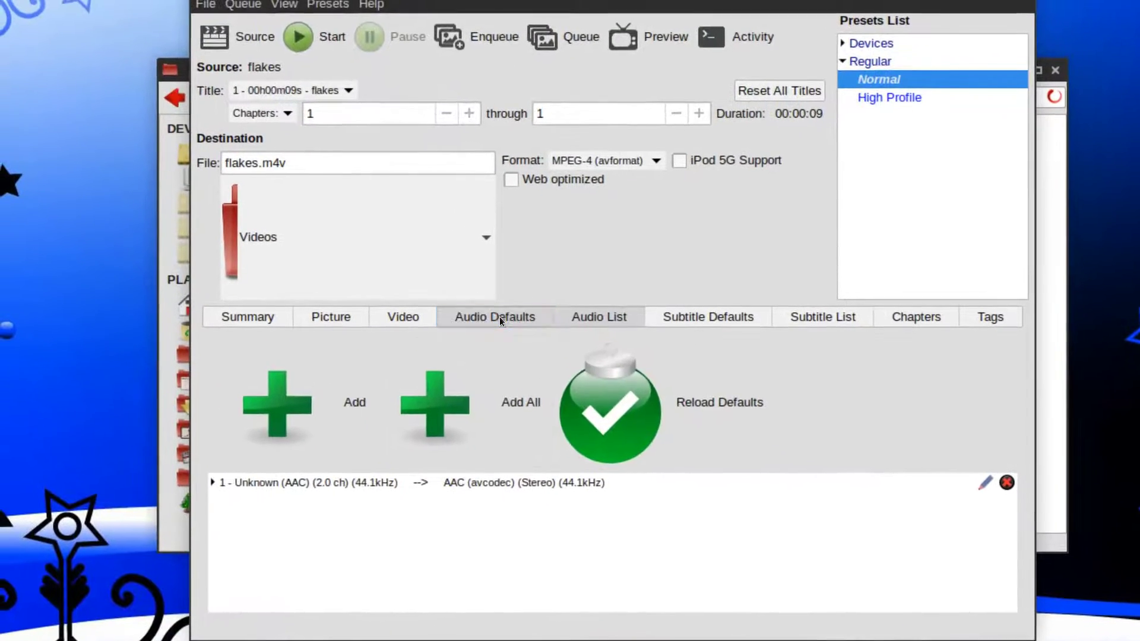
{"action": "left_click", "coordinate": [304, 255]}
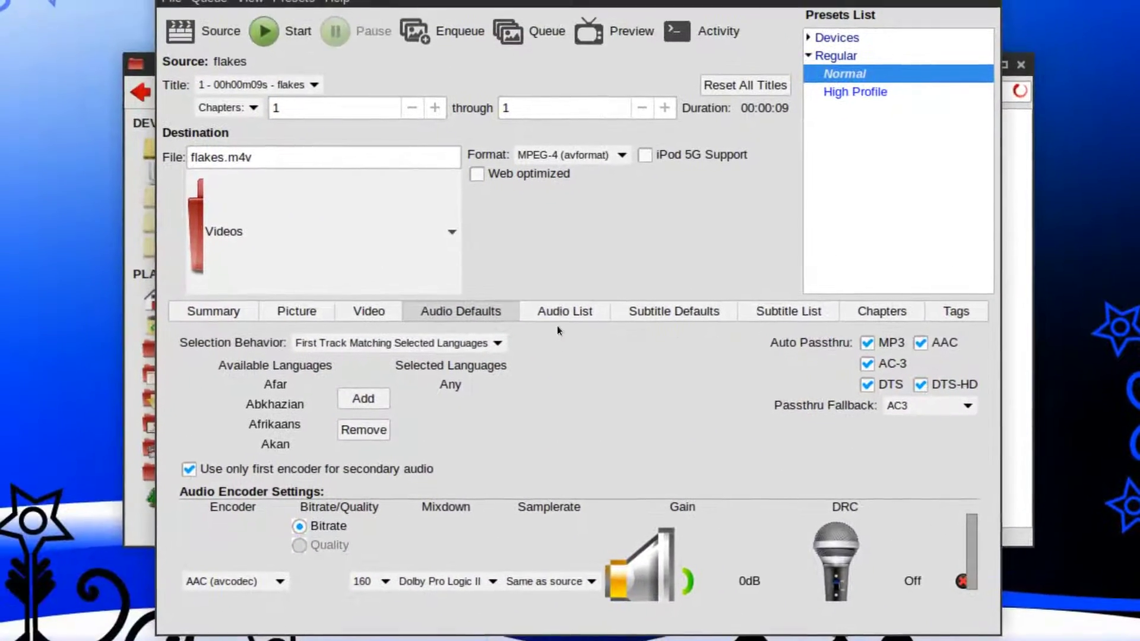
{"action": "left_click", "coordinate": [597, 314]}
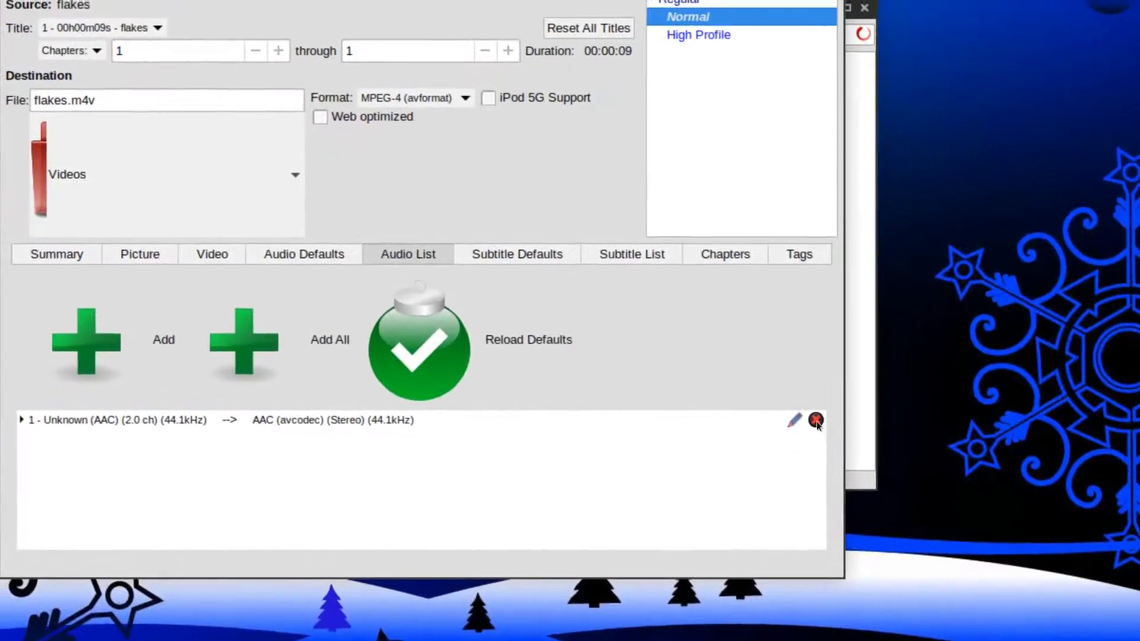
{"action": "left_click", "coordinate": [816, 421]}
{"action": "left_click", "coordinate": [323, 260]}
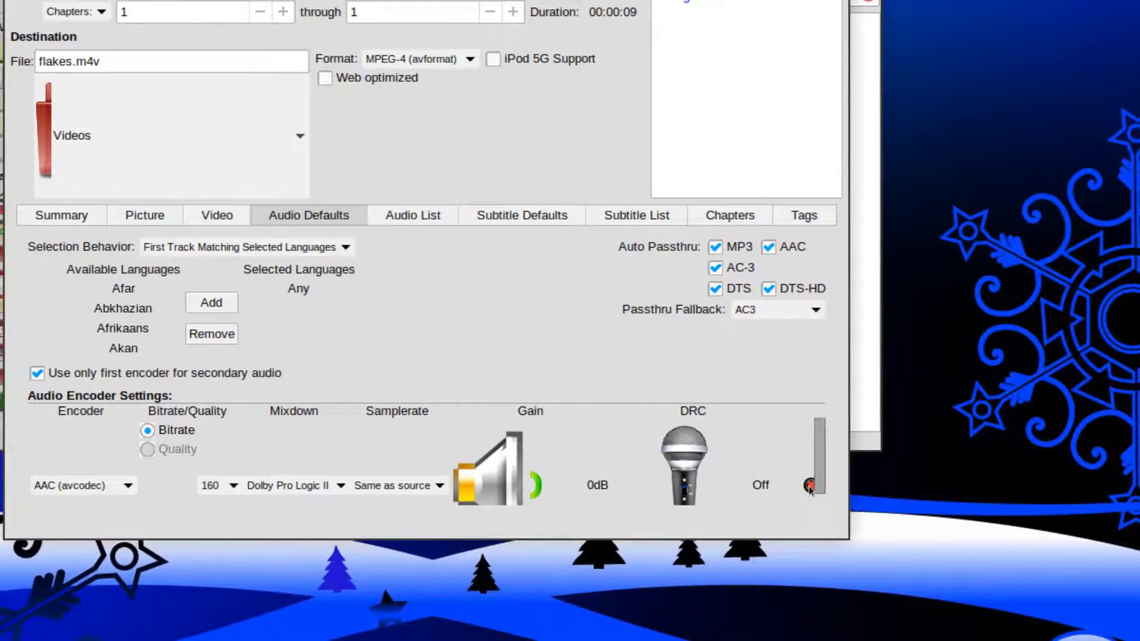
{"action": "left_click", "coordinate": [808, 485]}
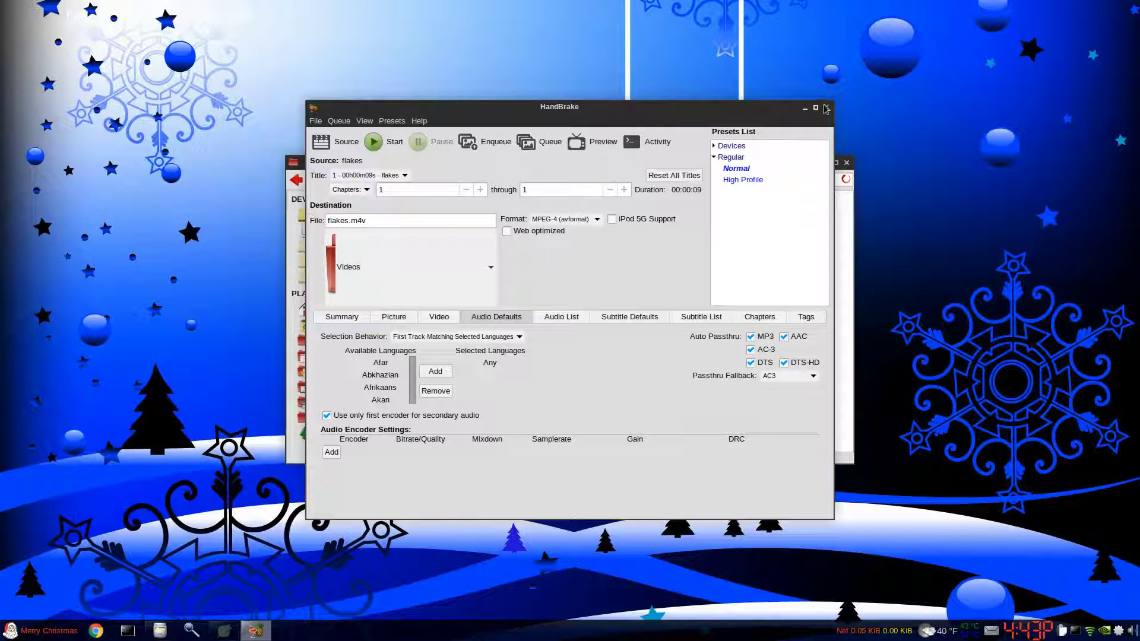
{"action": "left_click", "coordinate": [335, 321]}
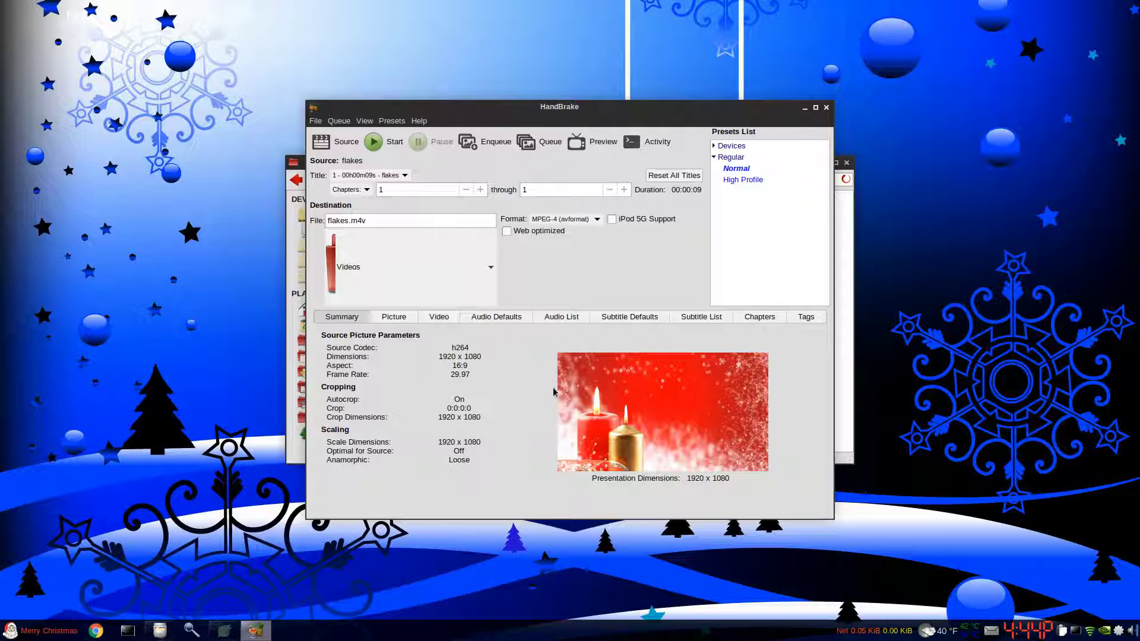
{"action": "left_click", "coordinate": [825, 110]}
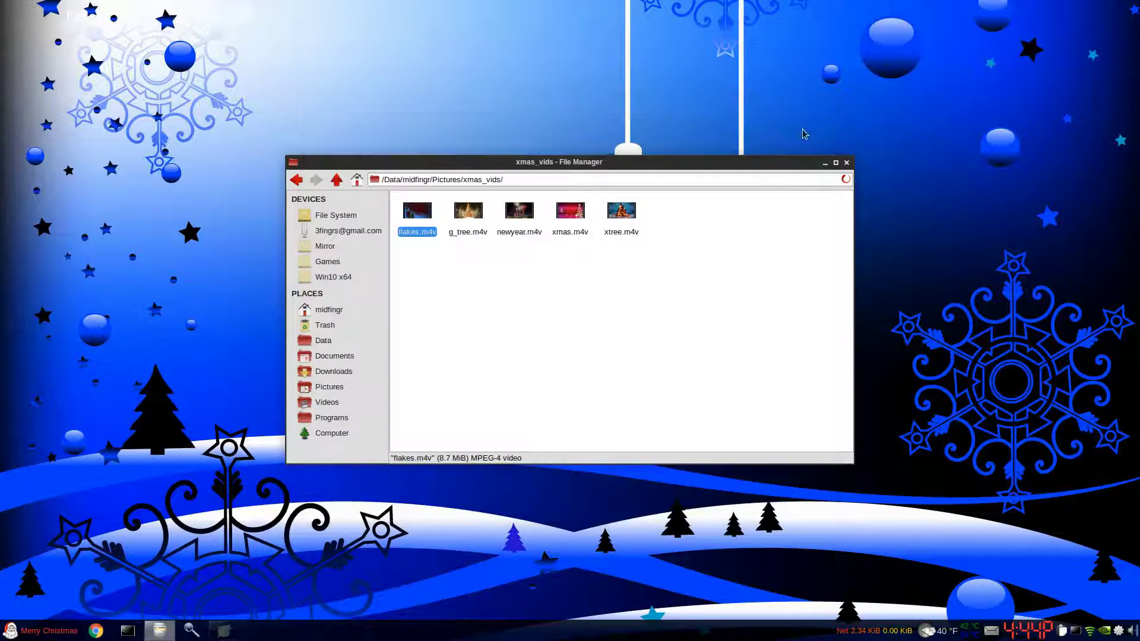
Close the xmas_vids window, scroll through the restored Xmas Desktop.txt notes, then close Leafpad
{"action": "left_click", "coordinate": [845, 163]}
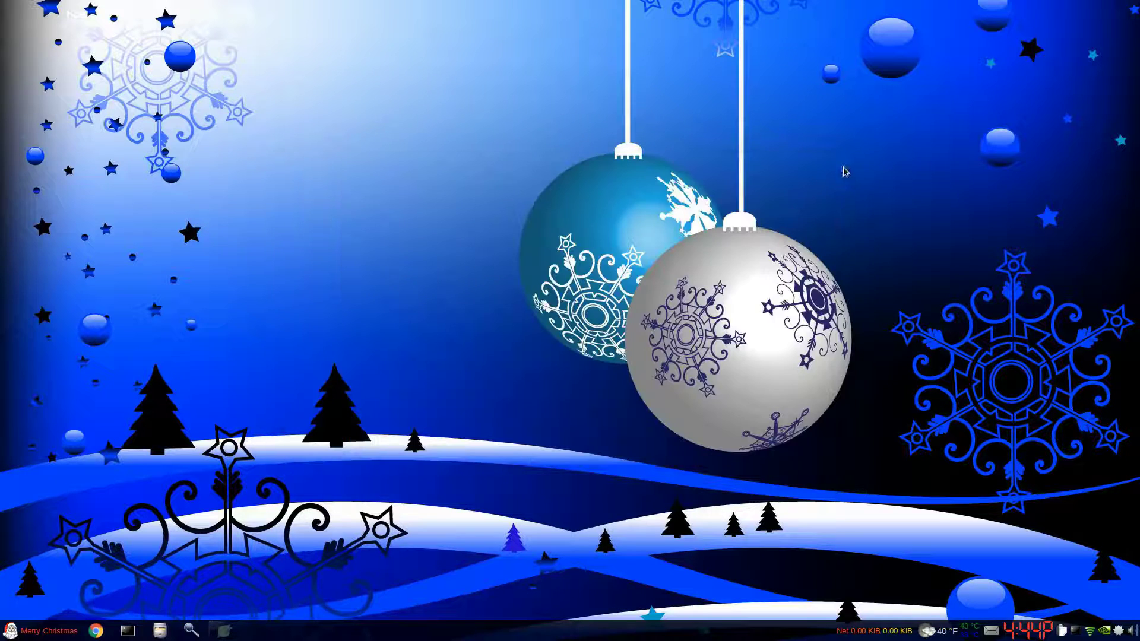
{"action": "left_click", "coordinate": [224, 630]}
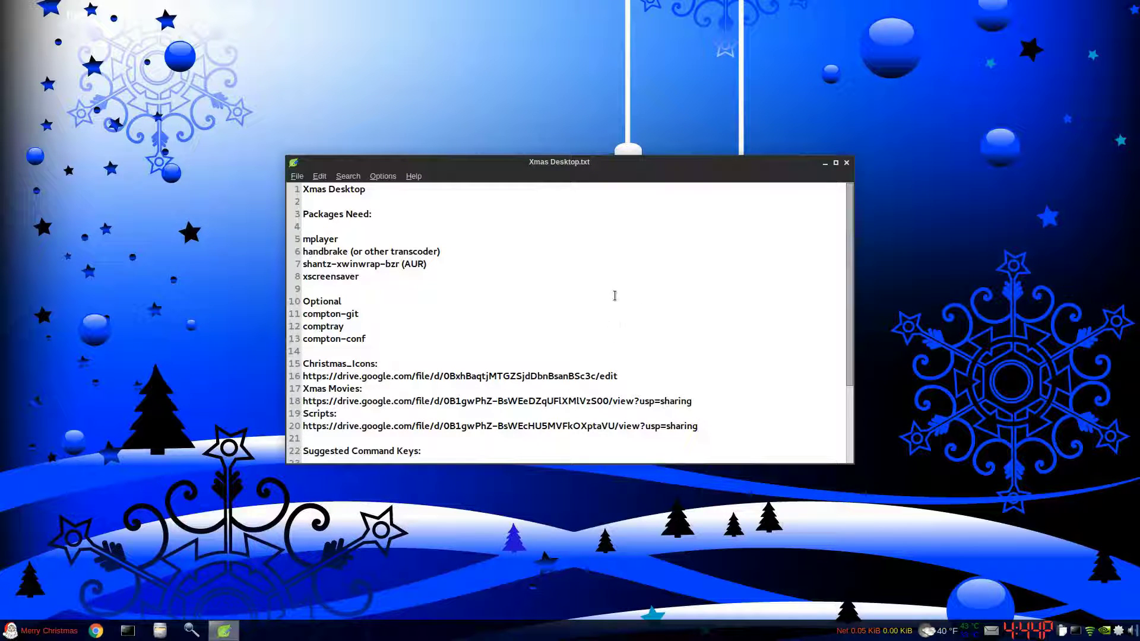
{"action": "scroll", "coordinate": [573, 301], "scroll_direction": "down", "scroll_amount": 2}
{"action": "scroll", "coordinate": [574, 301], "scroll_direction": "down", "scroll_amount": 1}
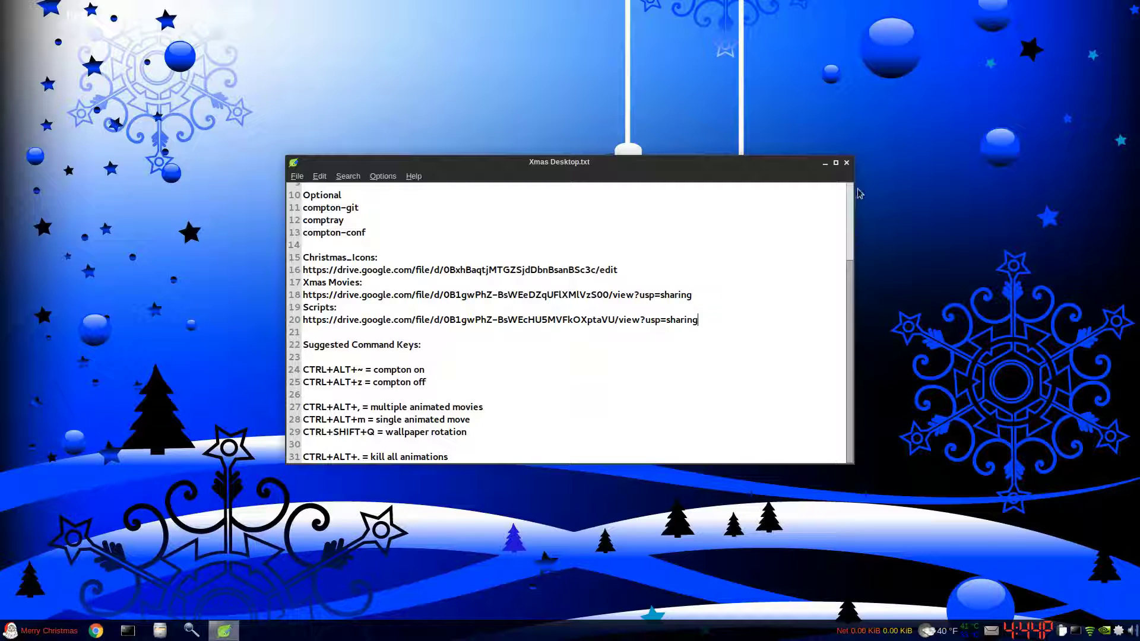
{"action": "left_click", "coordinate": [846, 163]}
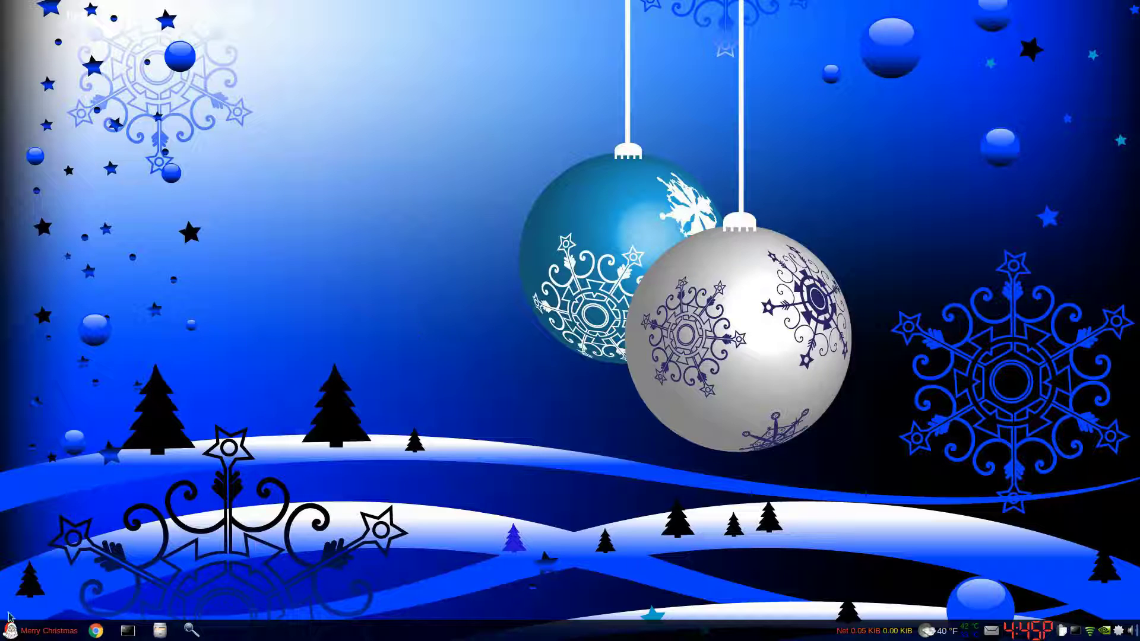
{"action": "left_click", "coordinate": [28, 630]}
{"action": "left_click", "coordinate": [28, 631]}
{"action": "left_click", "coordinate": [160, 630]}
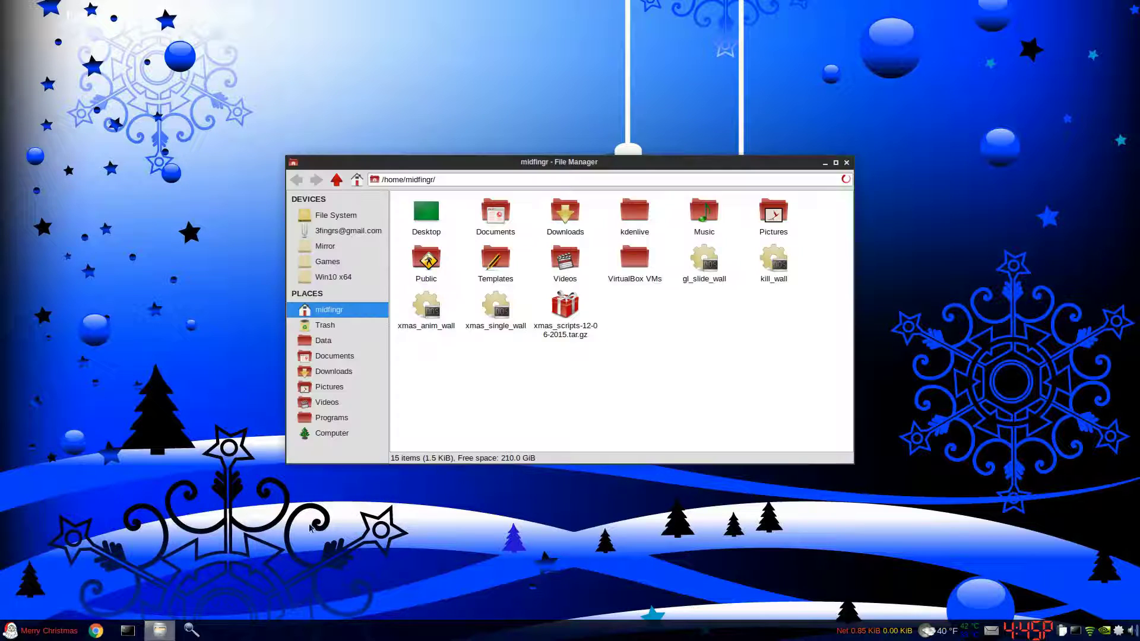
{"action": "left_click", "coordinate": [564, 305]}
{"action": "left_click", "coordinate": [646, 387]}
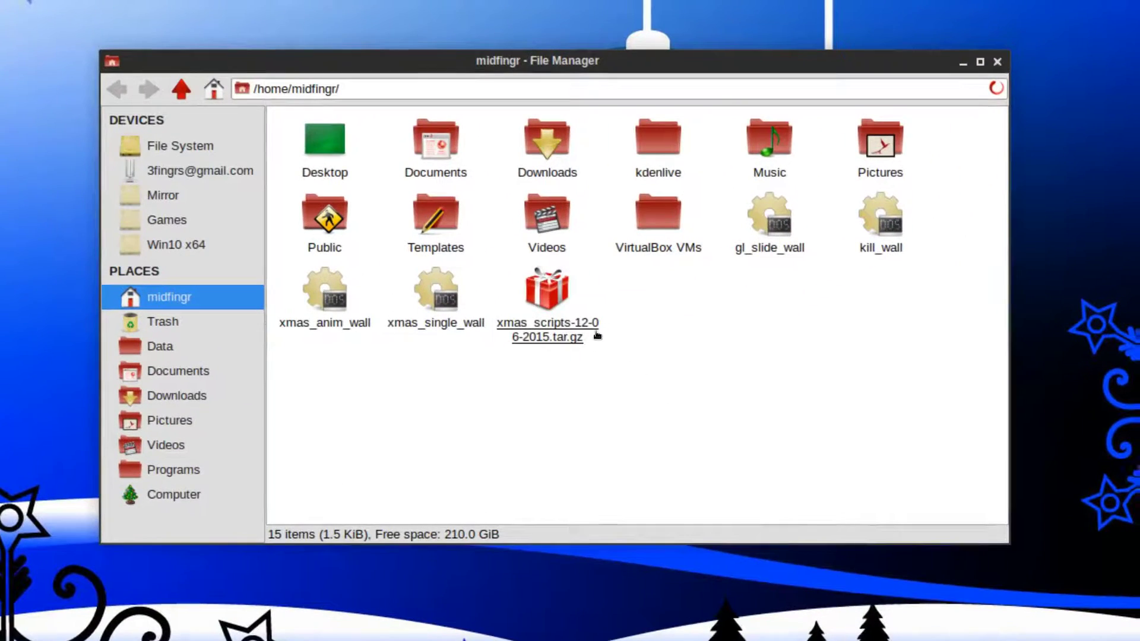
{"action": "left_click", "coordinate": [596, 335]}
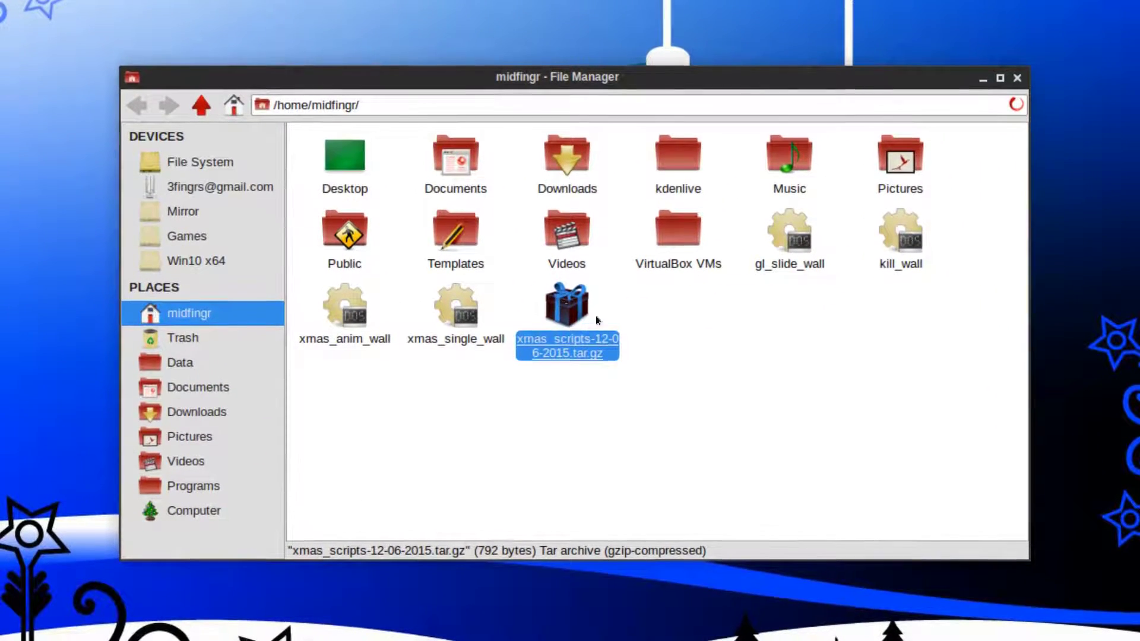
{"action": "left_click", "coordinate": [640, 323]}
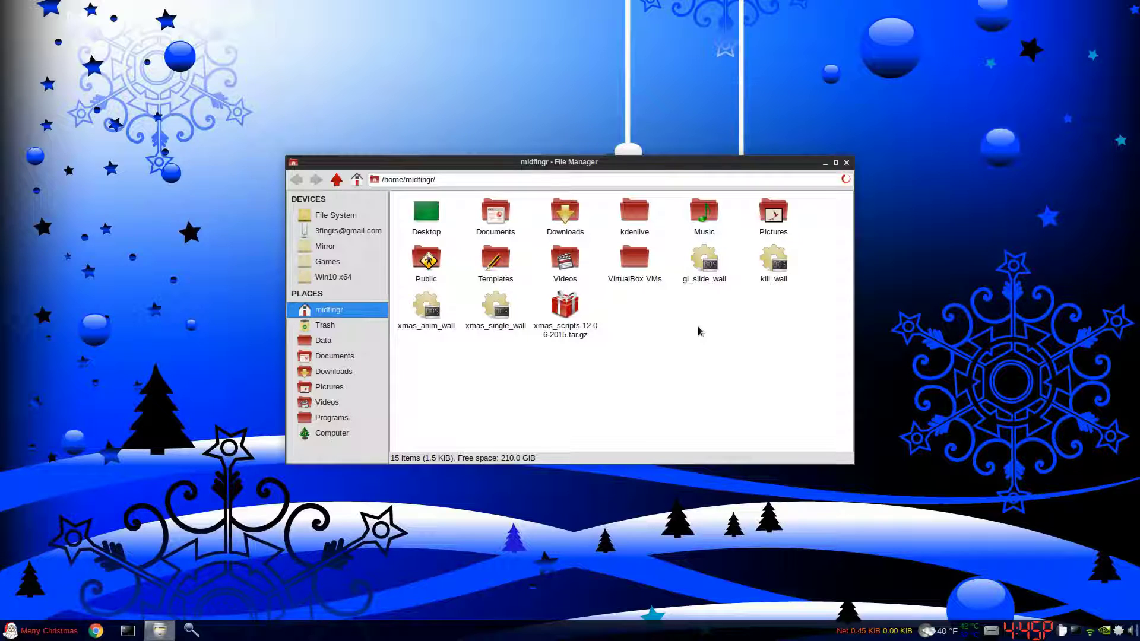
{"action": "double_click", "coordinate": [544, 338]}
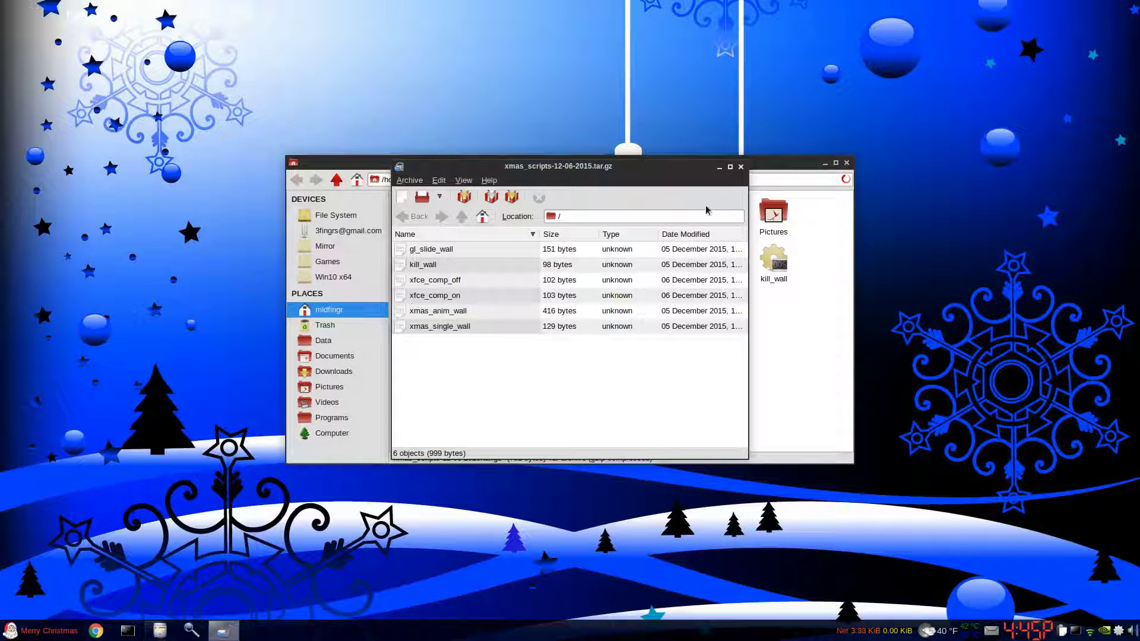
{"action": "left_click", "coordinate": [740, 167]}
{"action": "left_click", "coordinate": [728, 356]}
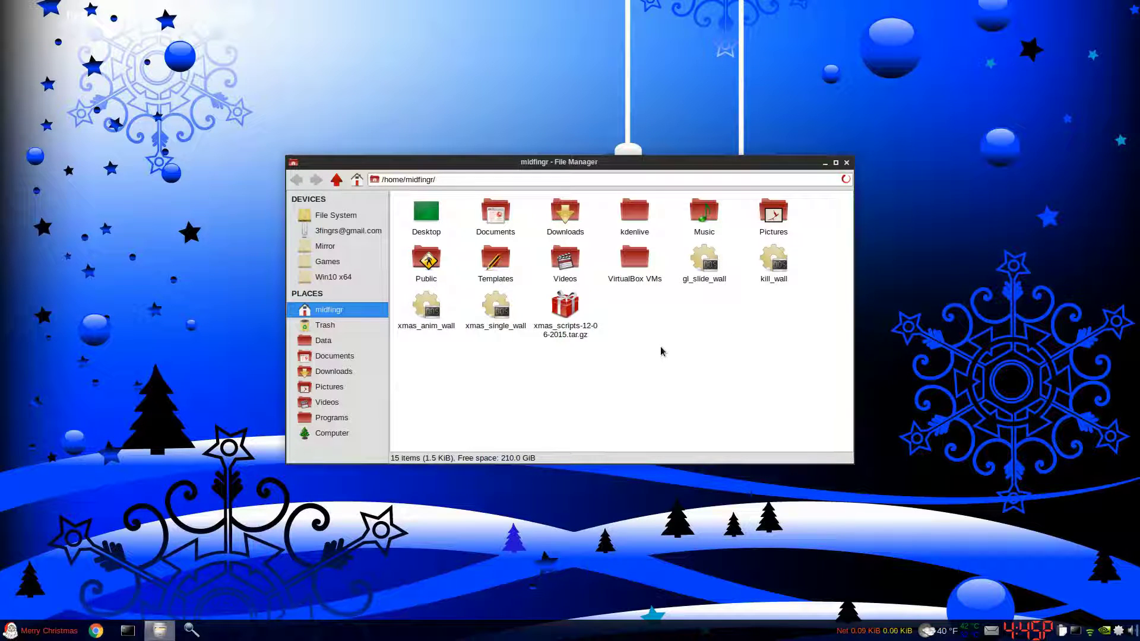
{"action": "left_click", "coordinate": [501, 227]}
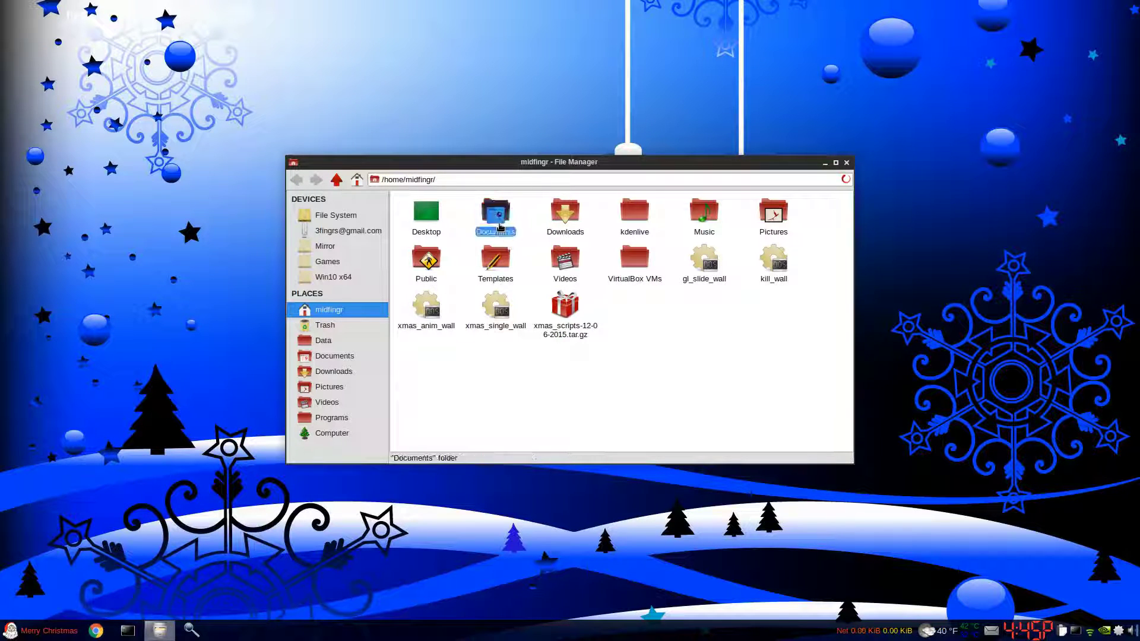
{"action": "left_click", "coordinate": [565, 214]}
{"action": "left_click", "coordinate": [671, 310]}
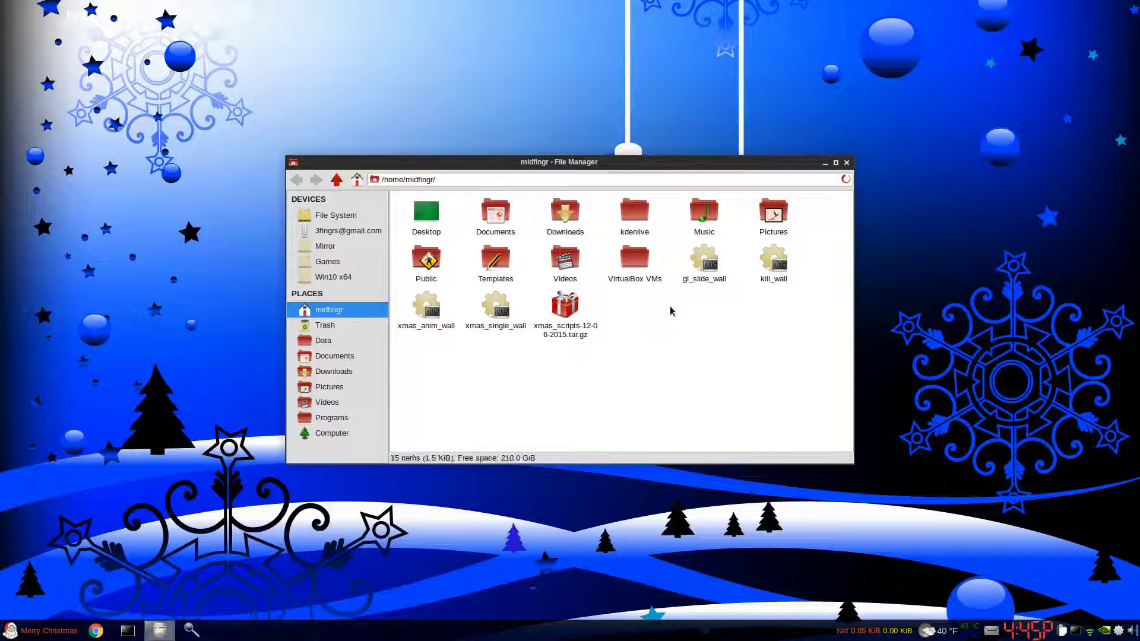
{"action": "left_click", "coordinate": [434, 178]}
{"action": "type", "text": ".scripts/"}
{"action": "key", "text": "Return"}
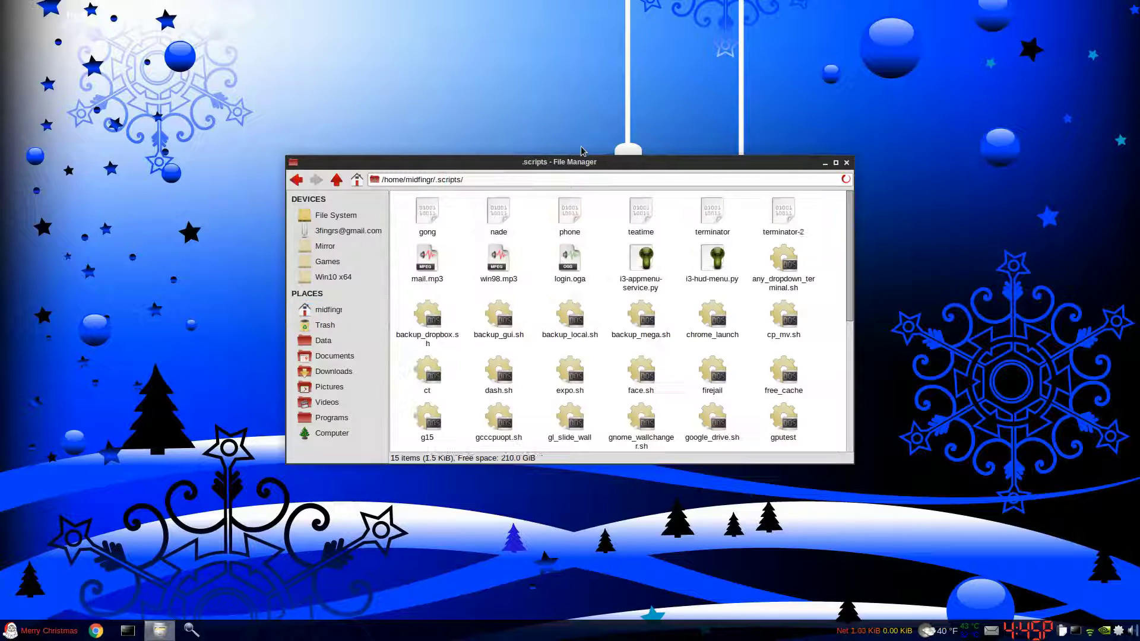
{"action": "scroll", "coordinate": [837, 397], "scroll_direction": "down", "scroll_amount": 5}
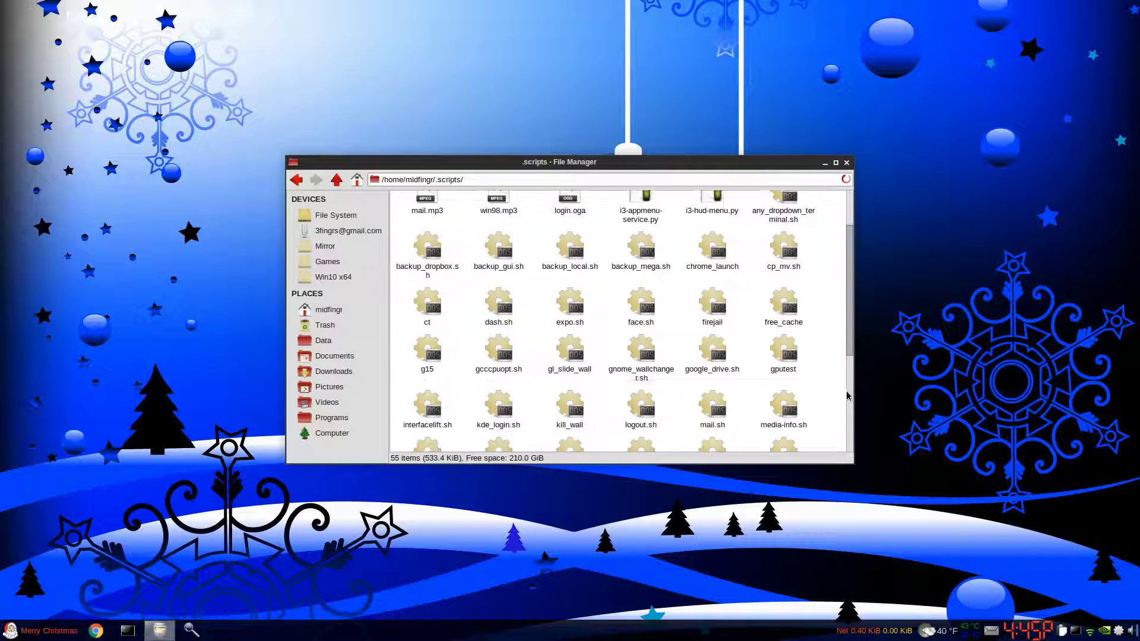
{"action": "left_click", "coordinate": [845, 163]}
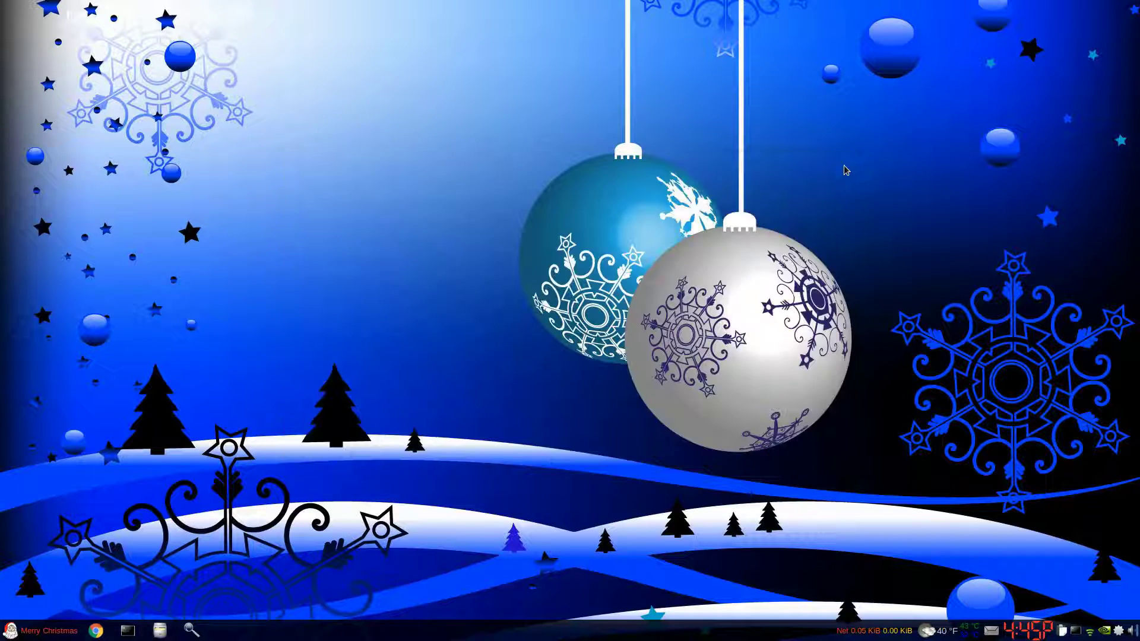
{"action": "key", "text": "super"}
{"action": "type", "text": "k"}
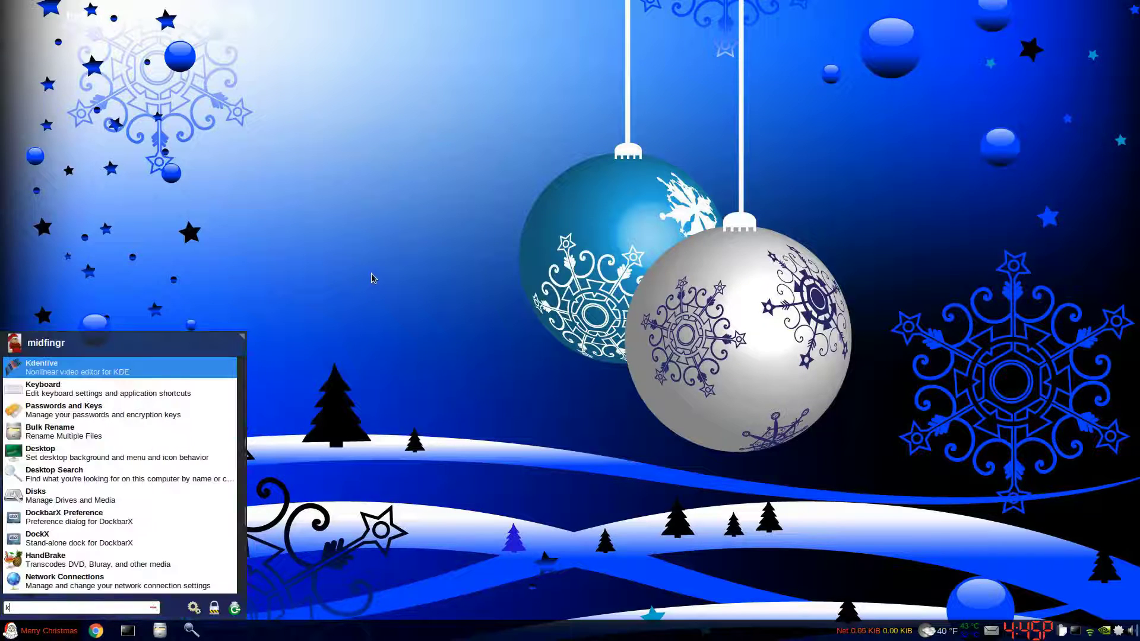
{"action": "type", "text": "ey"}
{"action": "key", "text": "Return"}
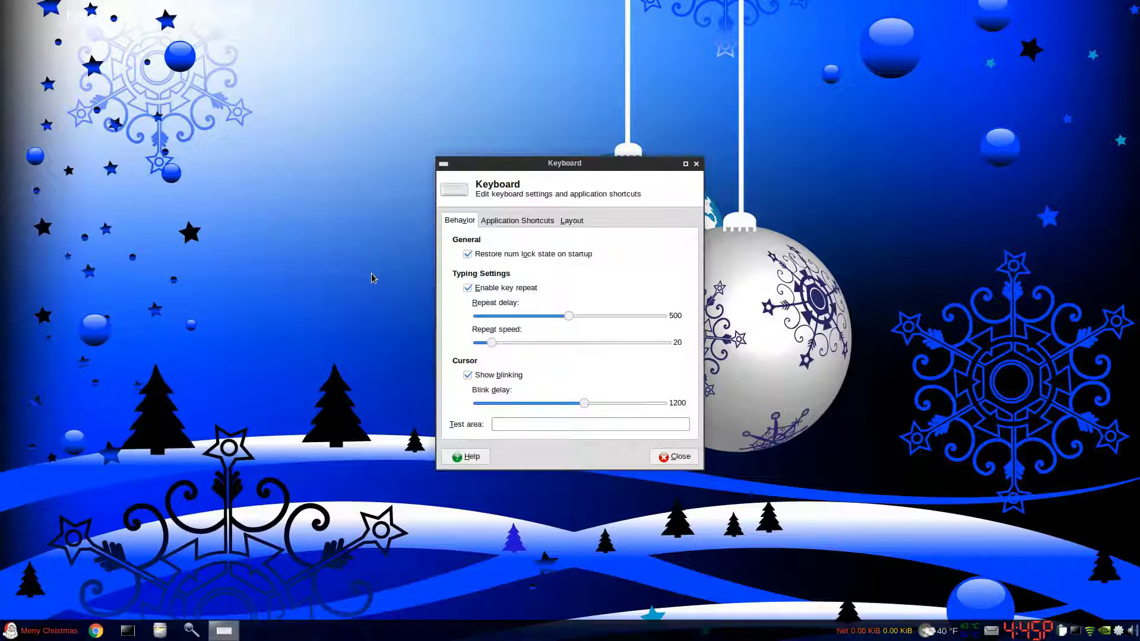
{"action": "left_click", "coordinate": [492, 224]}
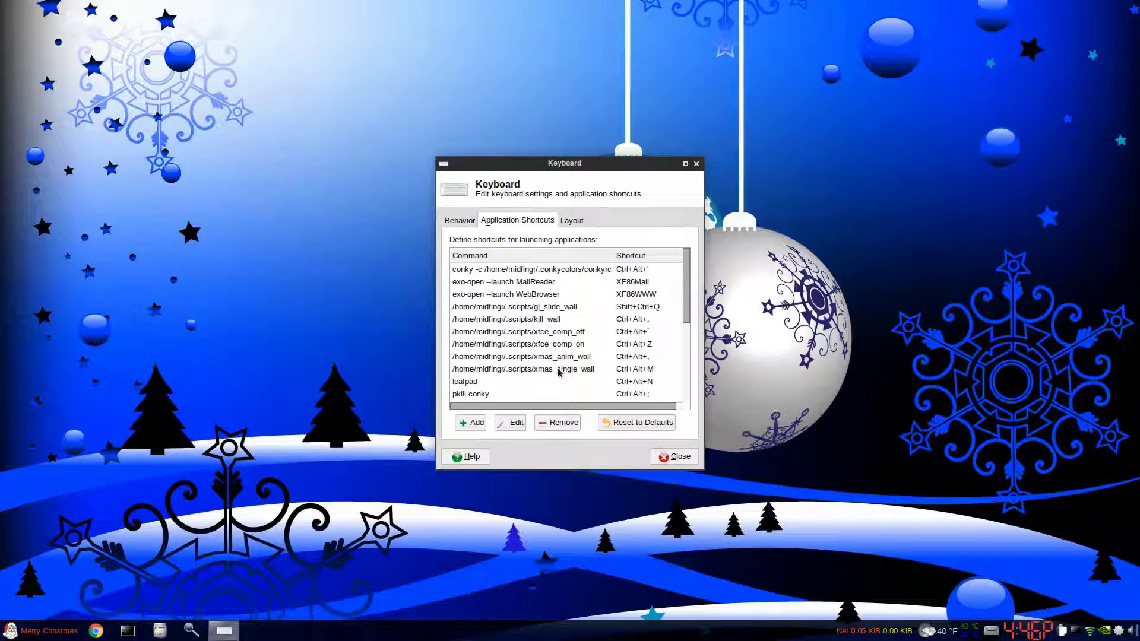
{"action": "left_click", "coordinate": [692, 456]}
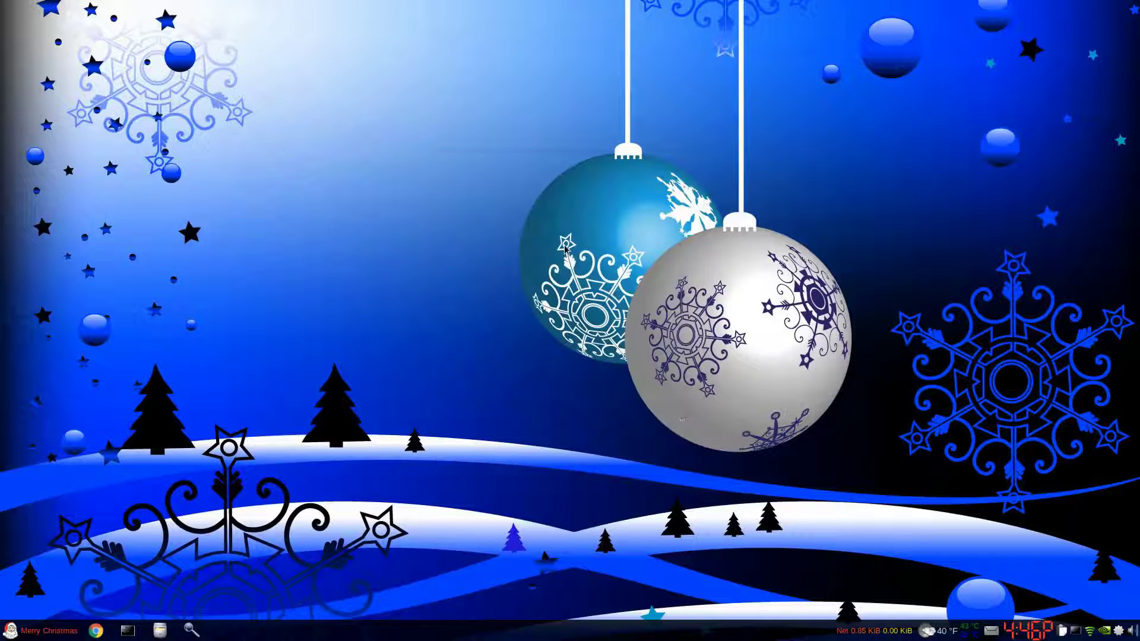